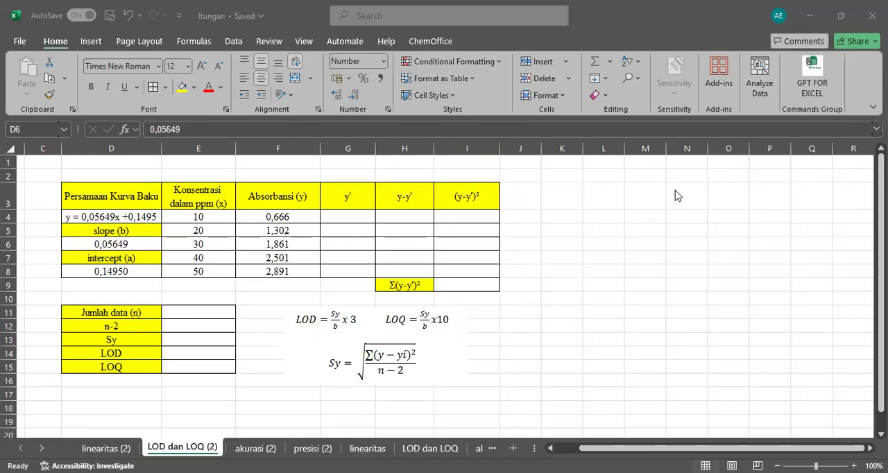
Examine the calibration curve equation in D4, the concentration and absorbance columns, and the empty y' column.
{"action": "left_click", "coordinate": [127, 201]}
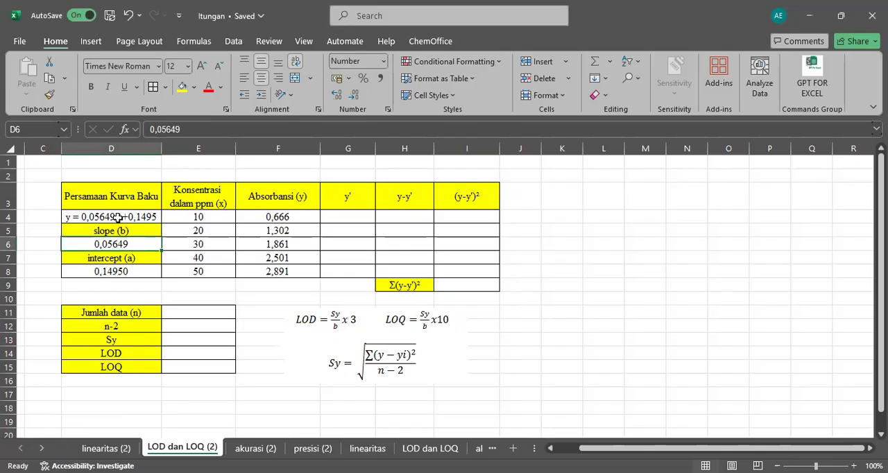
{"action": "left_click", "coordinate": [118, 216]}
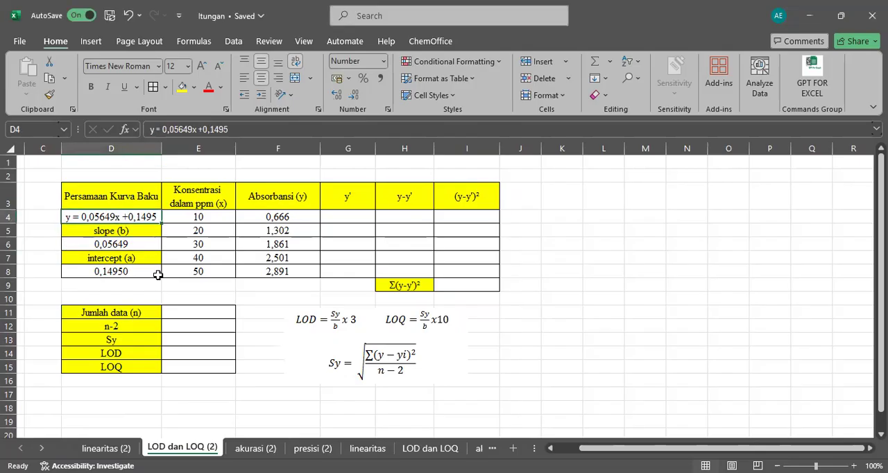
{"action": "left_click", "coordinate": [187, 195]}
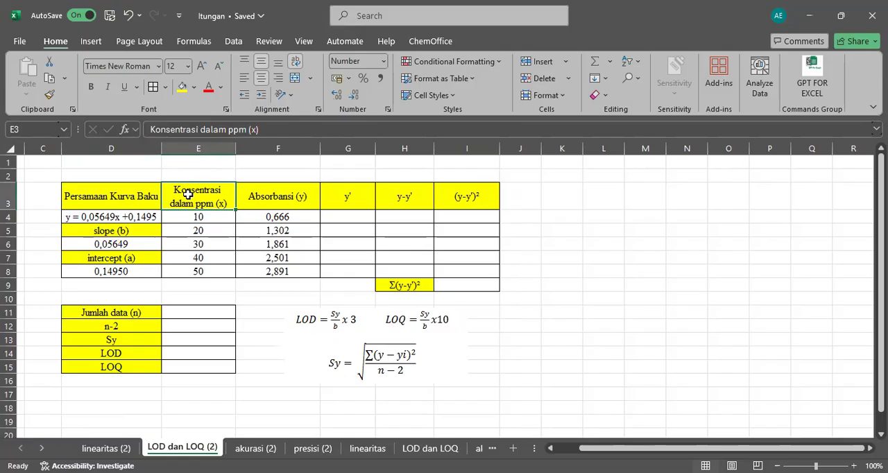
{"action": "key", "text": "Right"}
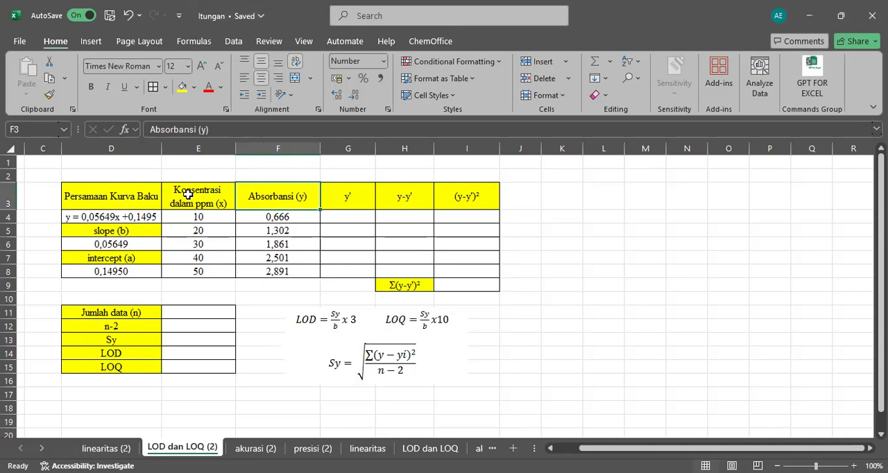
{"action": "left_click", "coordinate": [344, 216]}
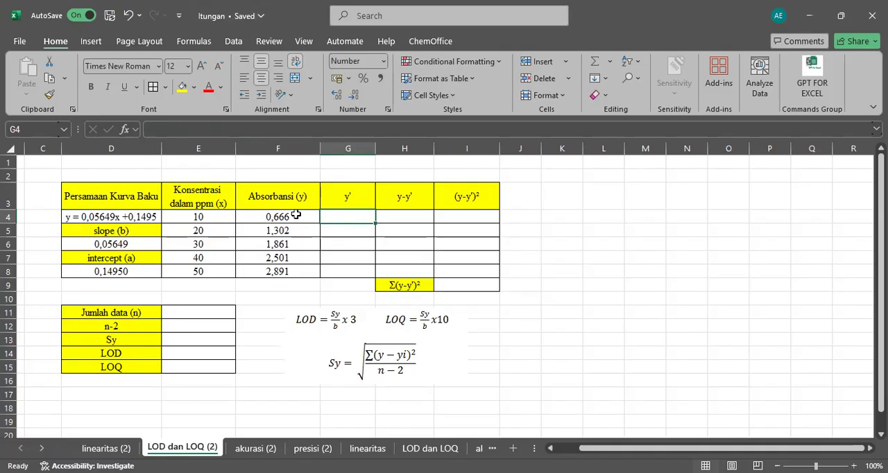
{"action": "left_click", "coordinate": [223, 220]}
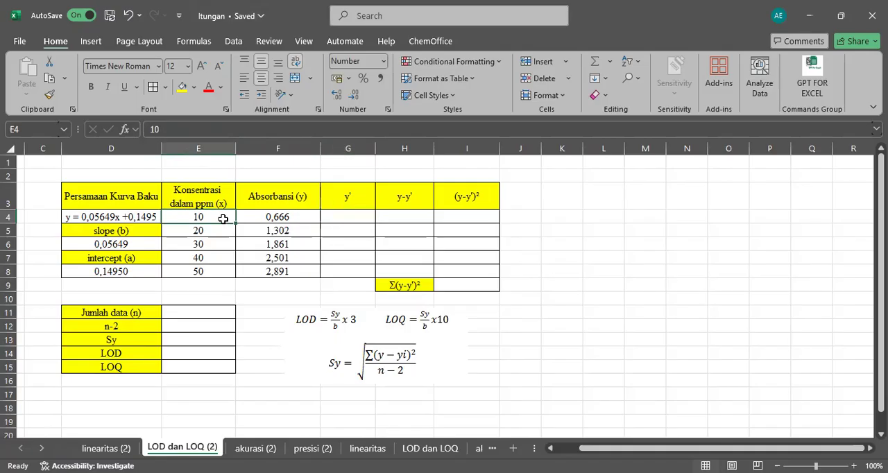
{"action": "left_click", "coordinate": [153, 220]}
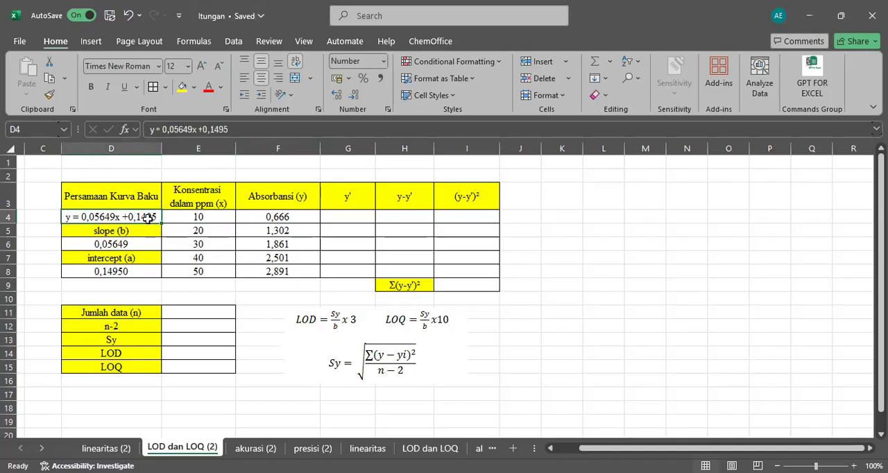
Enter the predicted absorbance y' in G4 with the formula =(E4*0,05649)+0,1495.
{"action": "left_click", "coordinate": [340, 218]}
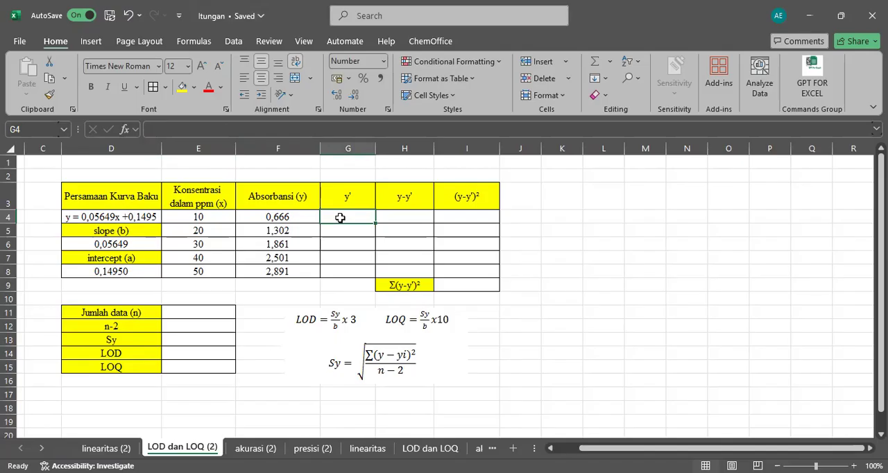
{"action": "type", "text": "="}
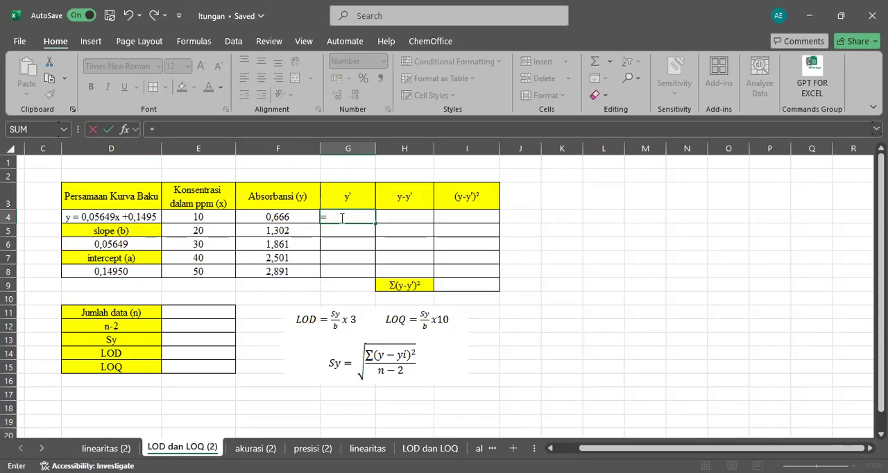
{"action": "left_click", "coordinate": [221, 220]}
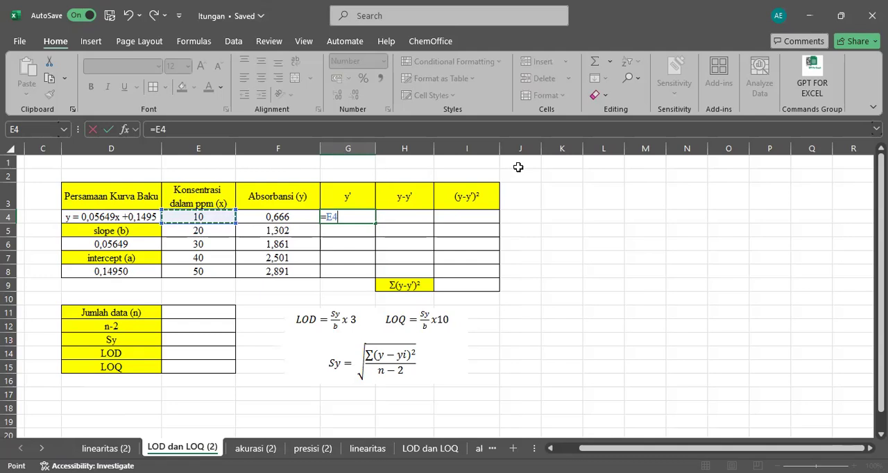
{"action": "type", "text": "*0,05"}
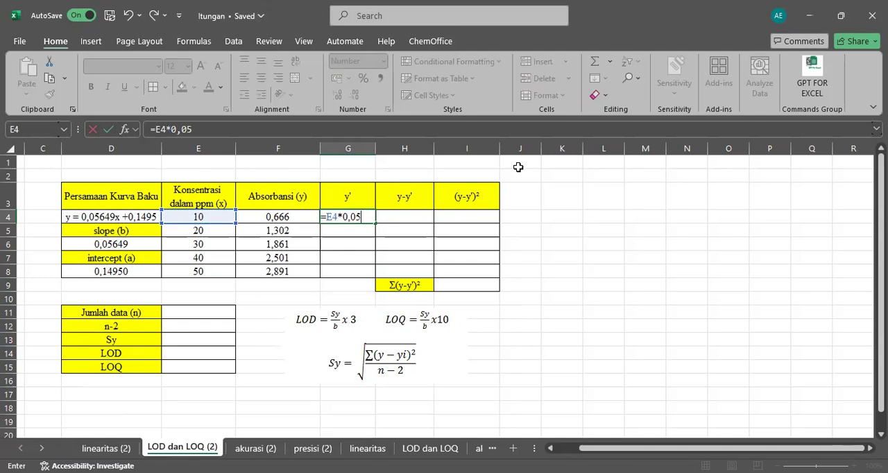
{"action": "type", "text": "649"}
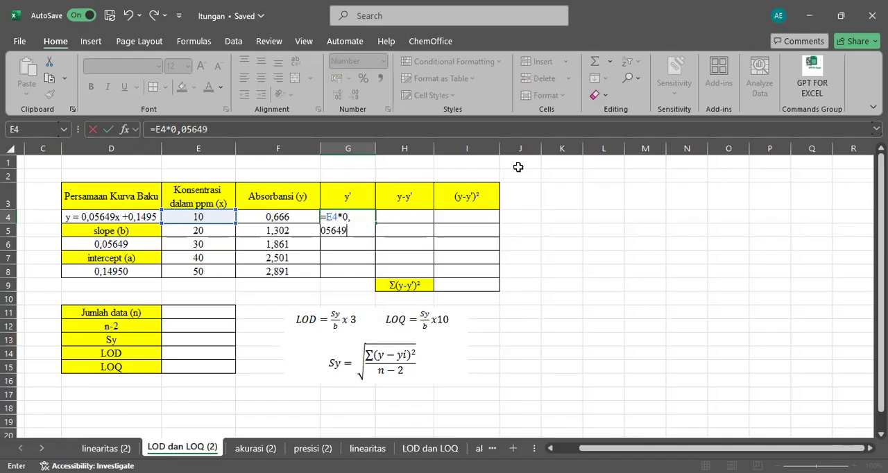
{"action": "type", "text": ")"}
{"action": "left_click", "coordinate": [328, 216]}
{"action": "type", "text": "("}
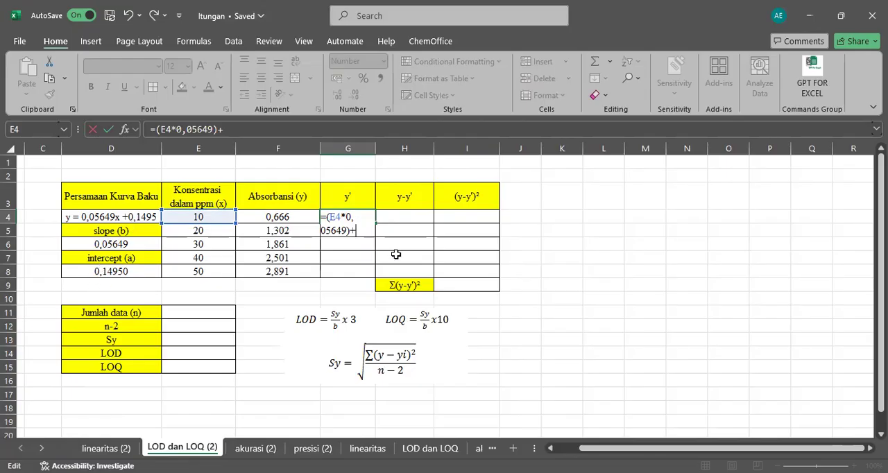
{"action": "type", "text": "0,1495"}
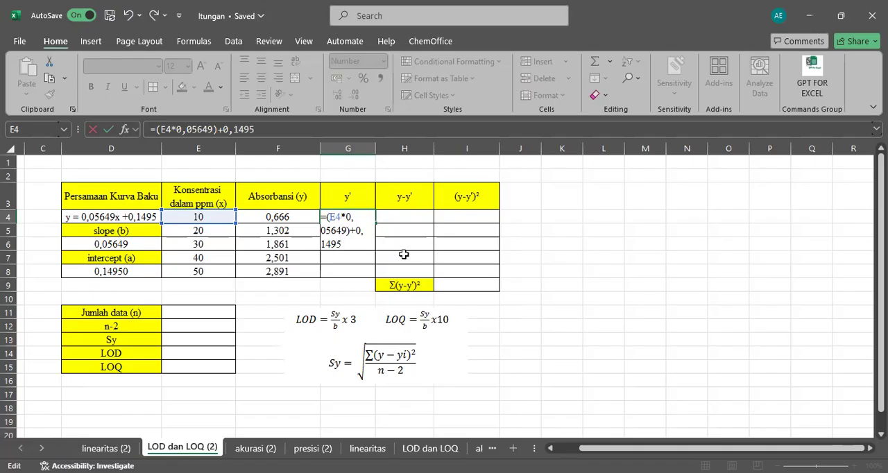
{"action": "key", "text": "Return"}
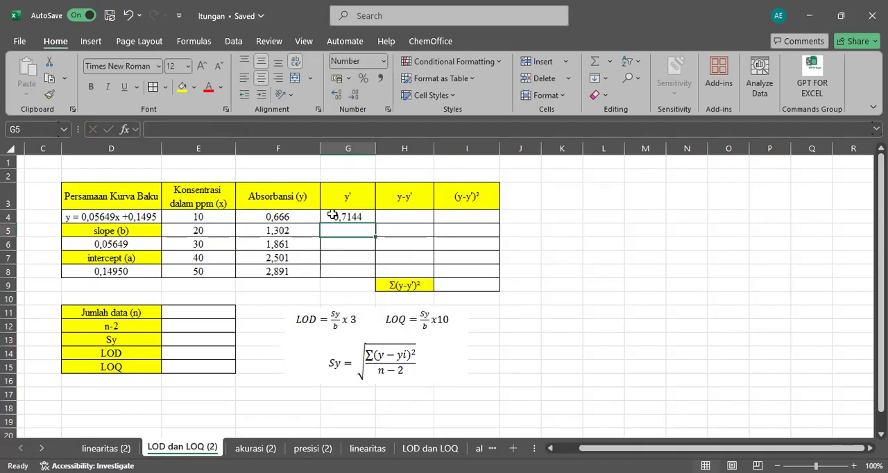
Fill the y' formula from G4 down to G8.
{"action": "left_click", "coordinate": [331, 214]}
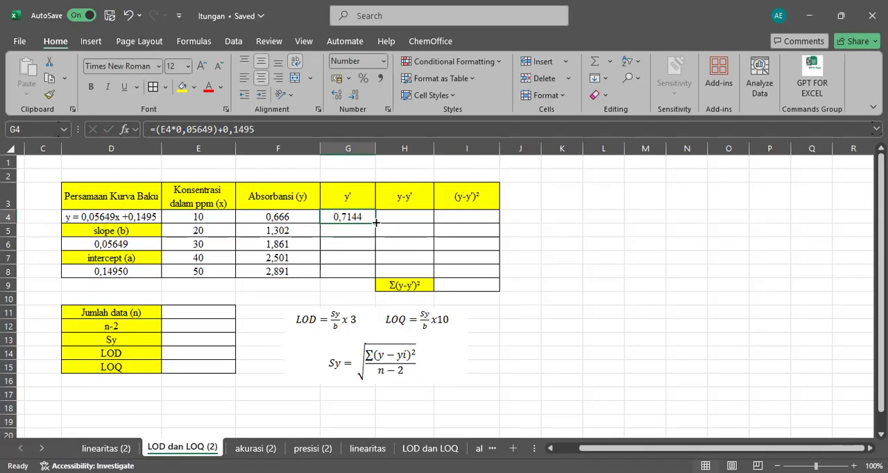
{"action": "left_click_drag", "start_coordinate": [374, 223], "coordinate": [375, 274]}
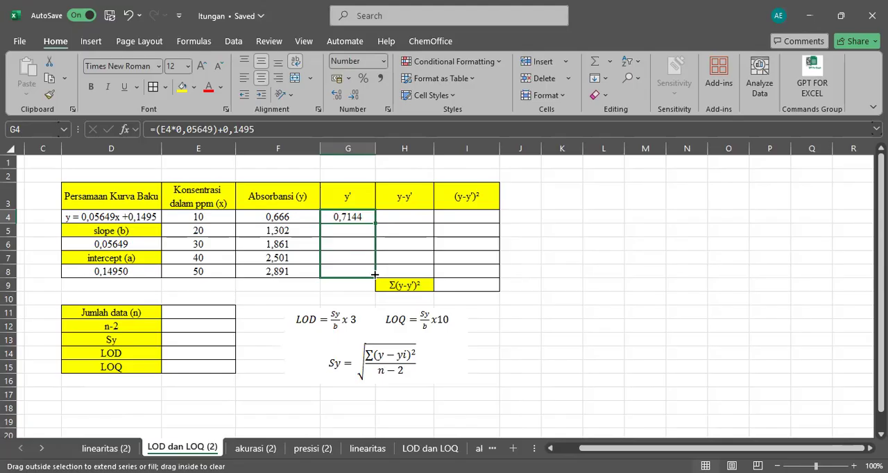
{"action": "left_click_drag", "start_coordinate": [374, 274], "coordinate": [375, 277]}
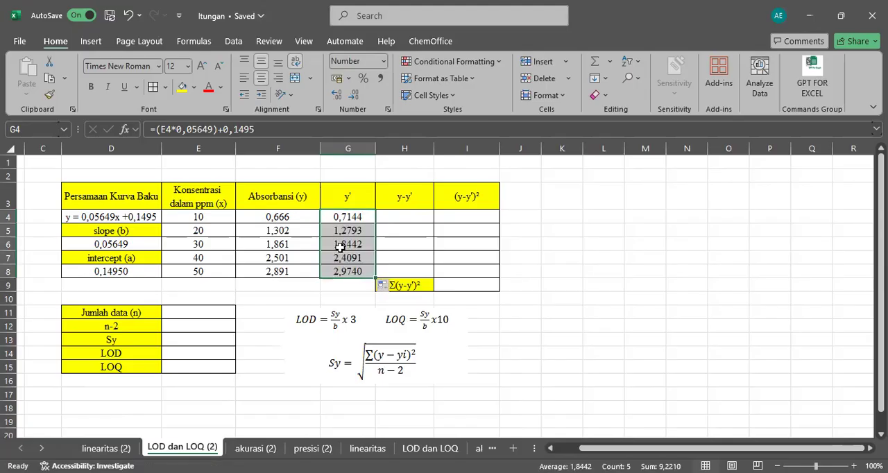
Calculate y-y' in H4 with =F4-G4 and fill the formula down to H8.
{"action": "left_click", "coordinate": [418, 217]}
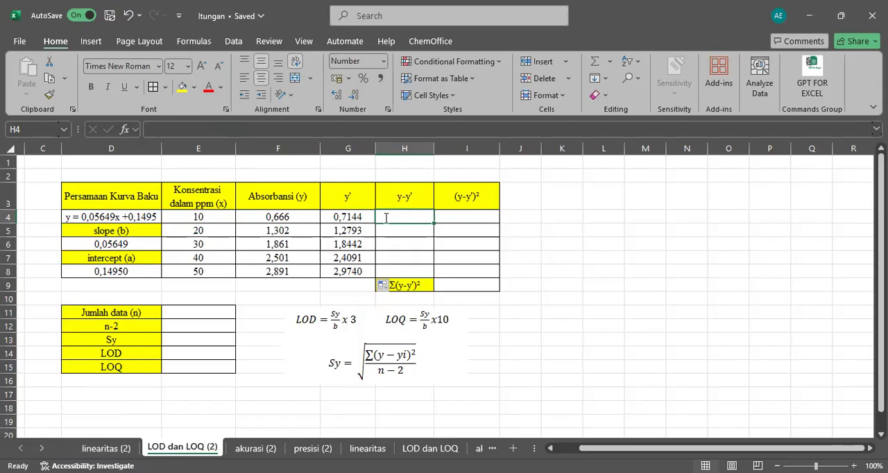
{"action": "type", "text": "="}
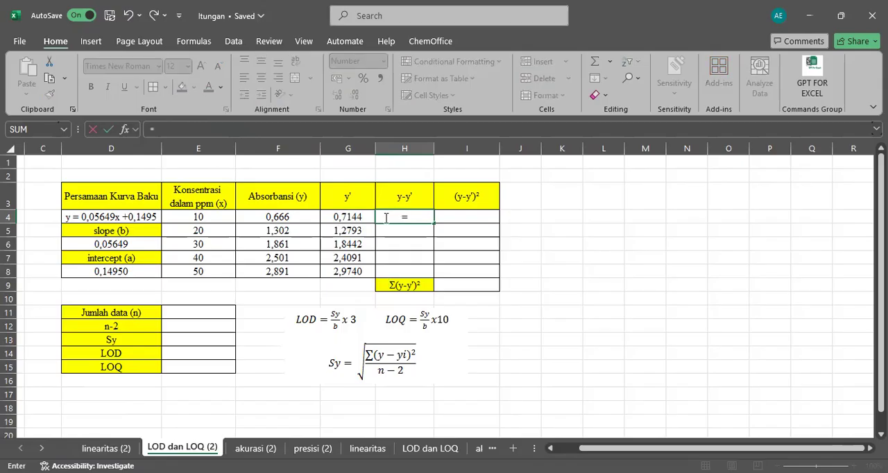
{"action": "left_click", "coordinate": [295, 220]}
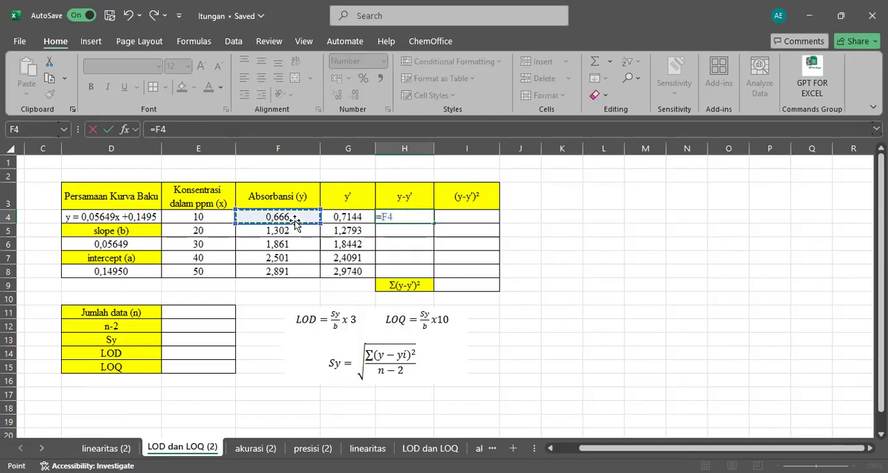
{"action": "type", "text": "-"}
{"action": "left_click", "coordinate": [364, 219]}
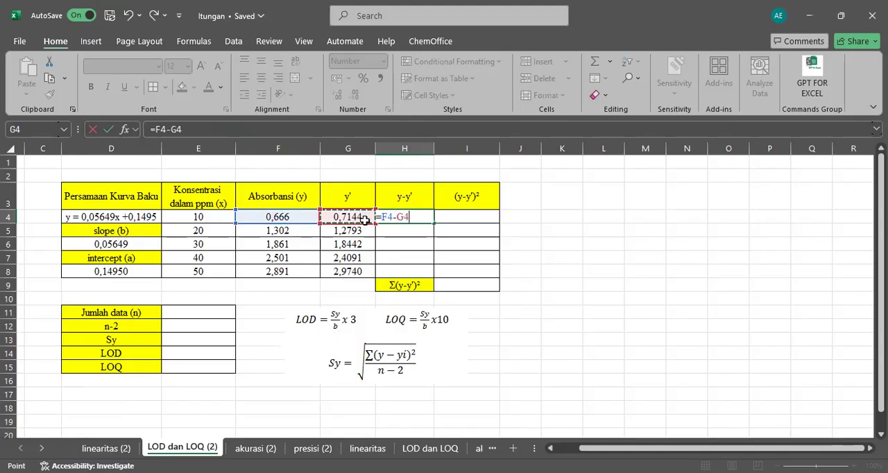
{"action": "key", "text": "Return"}
{"action": "left_click", "coordinate": [425, 219]}
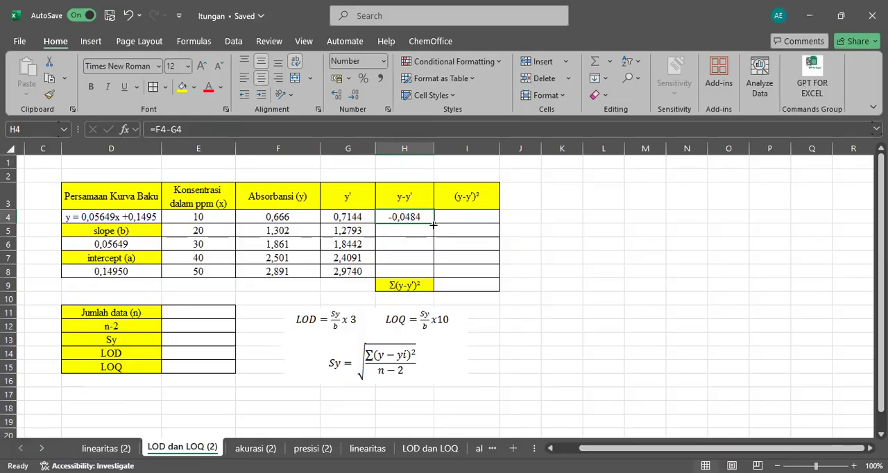
{"action": "left_click_drag", "start_coordinate": [433, 224], "coordinate": [433, 271]}
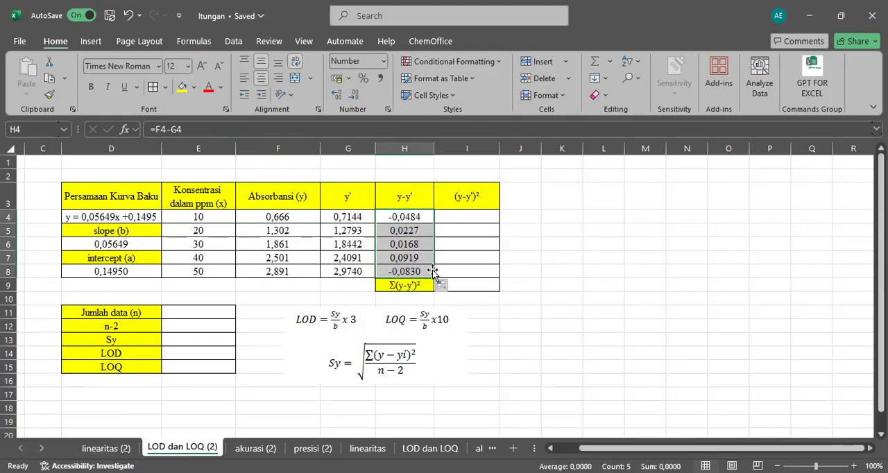
Calculate (y-y')² in I4 with =H4^2 and fill the formula down to I8.
{"action": "left_click", "coordinate": [463, 216]}
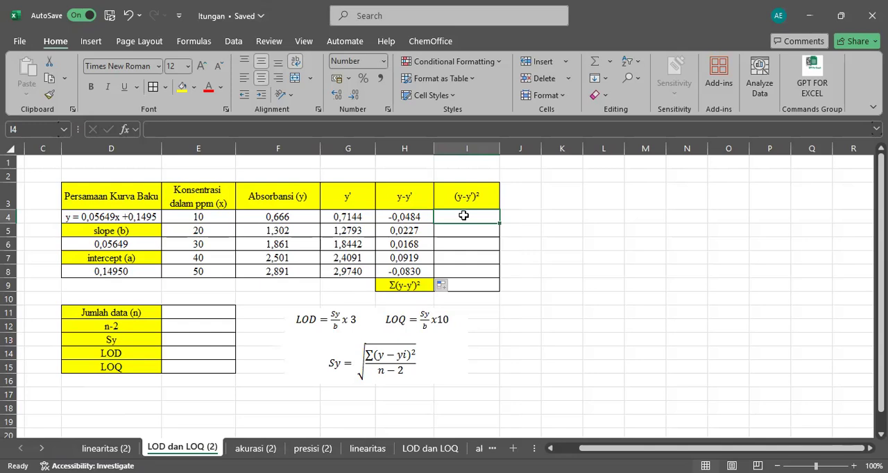
{"action": "type", "text": "="}
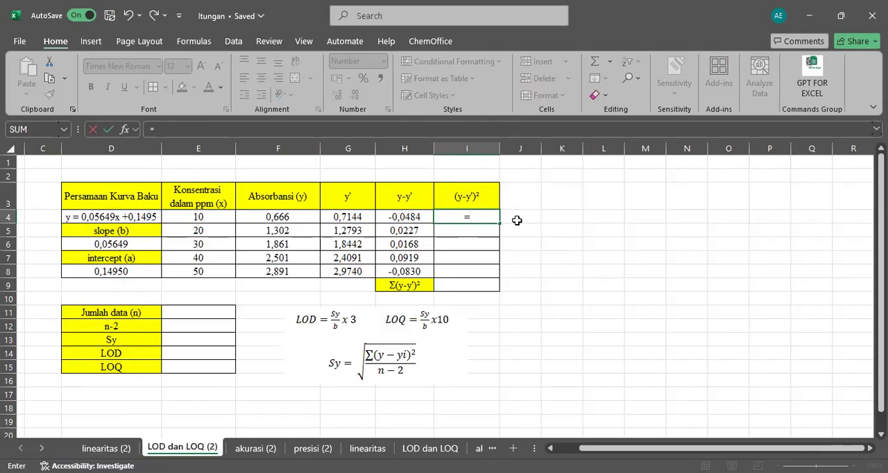
{"action": "left_click", "coordinate": [402, 216]}
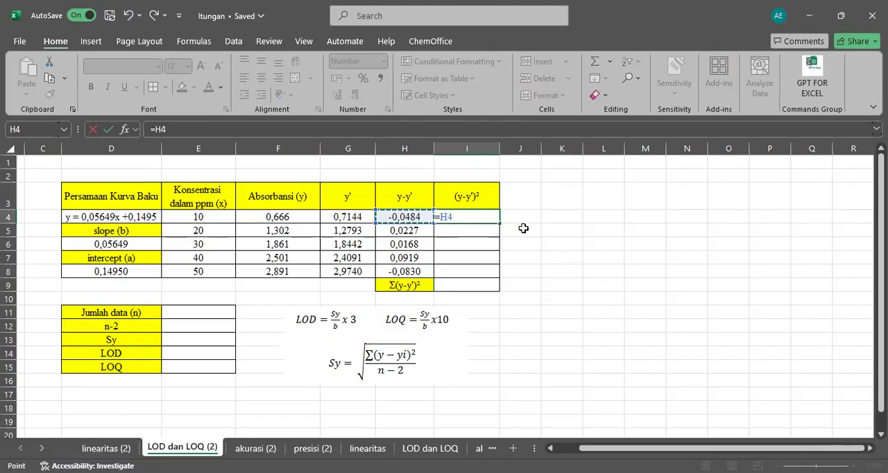
{"action": "type", "text": "^2"}
{"action": "key", "text": "Return"}
{"action": "left_click", "coordinate": [487, 217]}
{"action": "left_click_drag", "start_coordinate": [500, 222], "coordinate": [497, 278]}
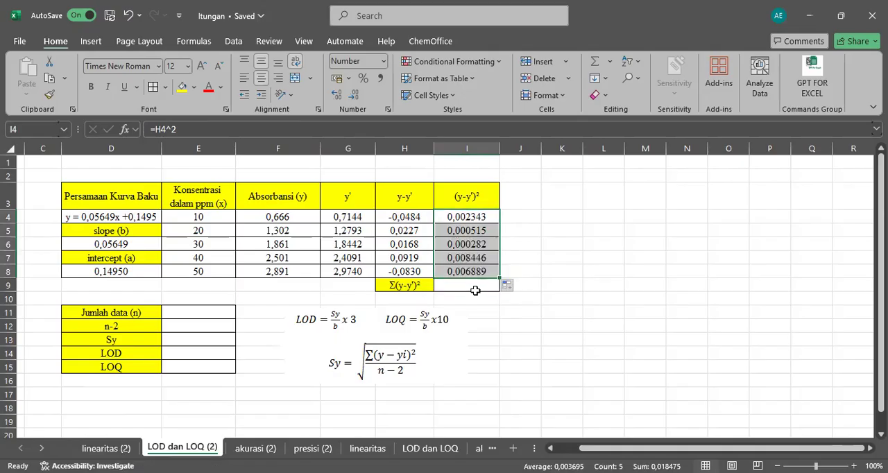
Calculate Σ(y-y')² in I9 with the formula =SUM(I4:I8).
{"action": "left_click", "coordinate": [474, 290]}
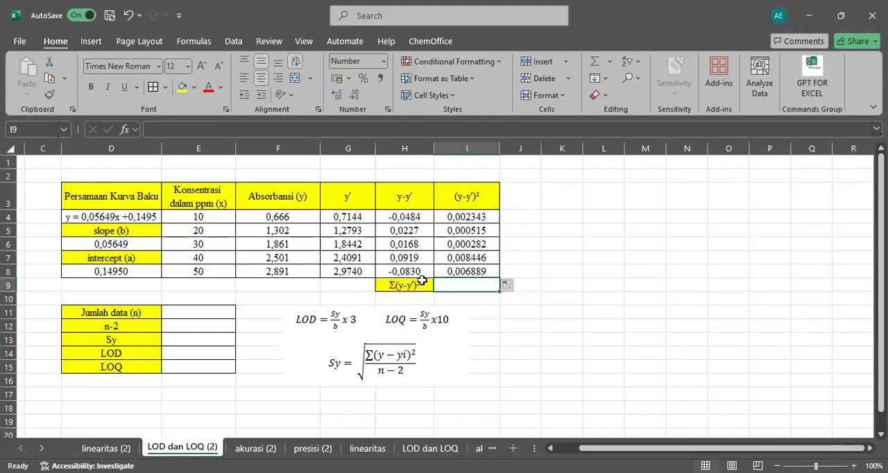
{"action": "type", "text": "="}
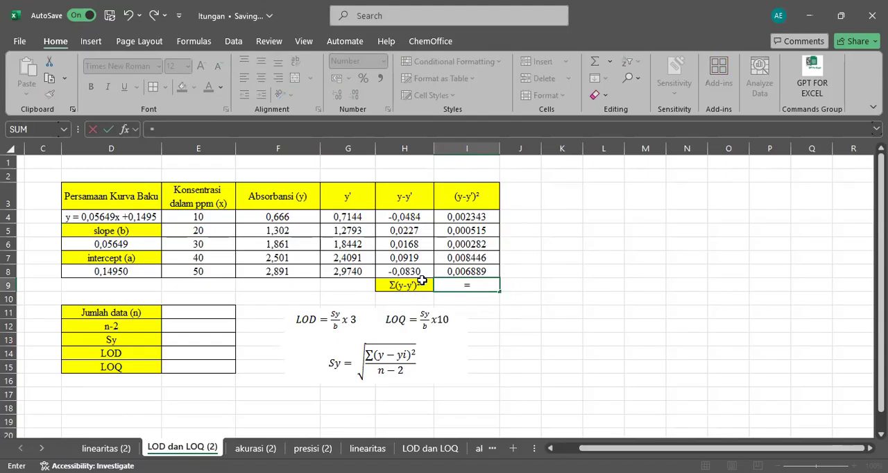
{"action": "type", "text": "sum"}
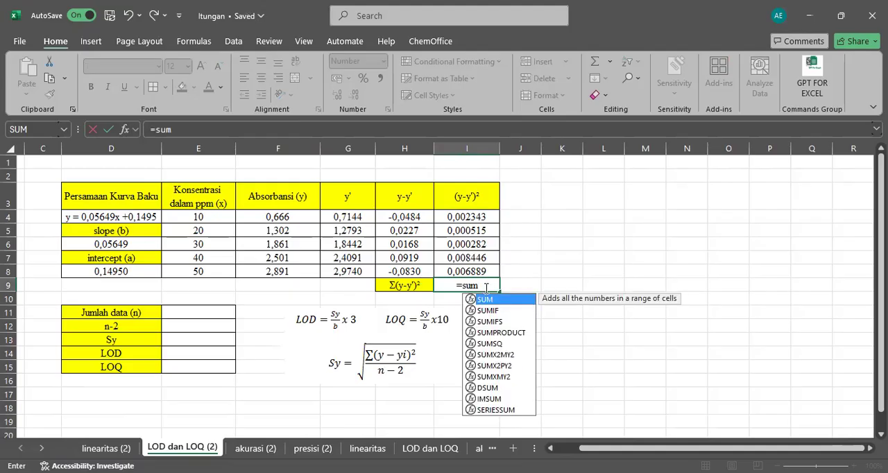
{"action": "left_click", "coordinate": [483, 287]}
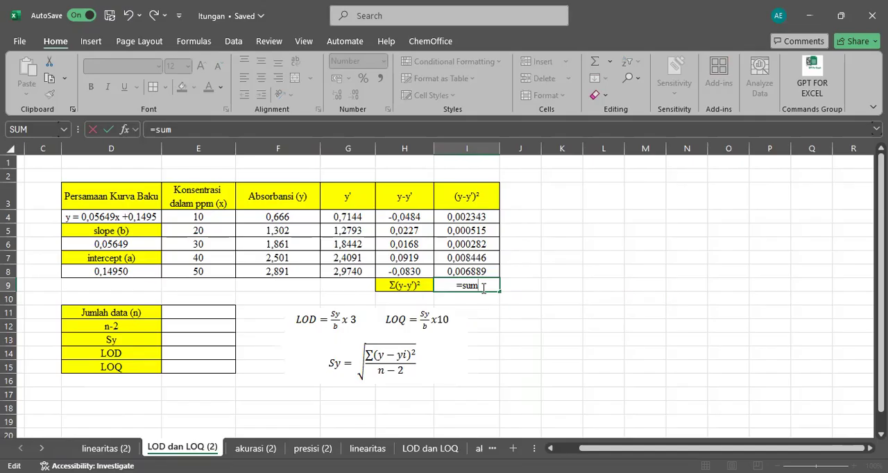
{"action": "key", "text": "BackSpace"}
{"action": "type", "text": "m"}
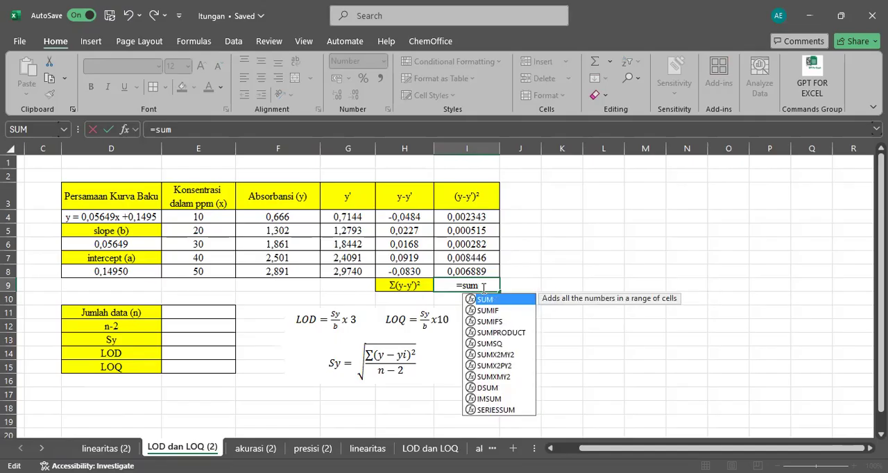
{"action": "type", "text": "("}
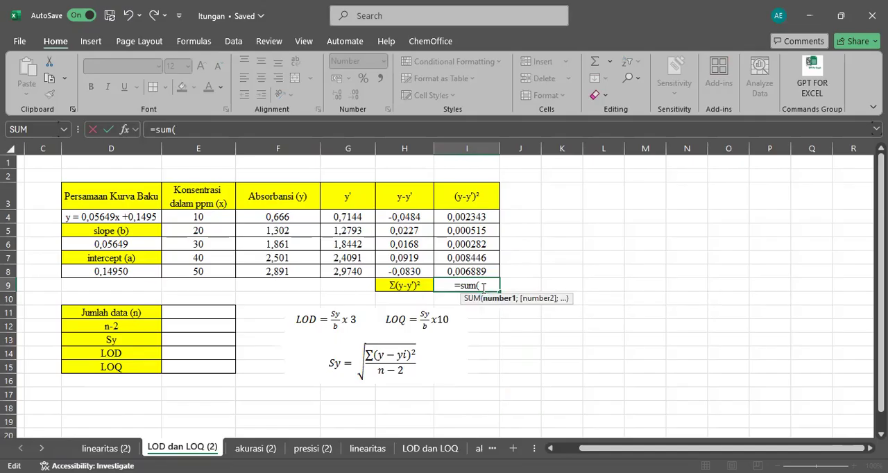
{"action": "left_click", "coordinate": [475, 217]}
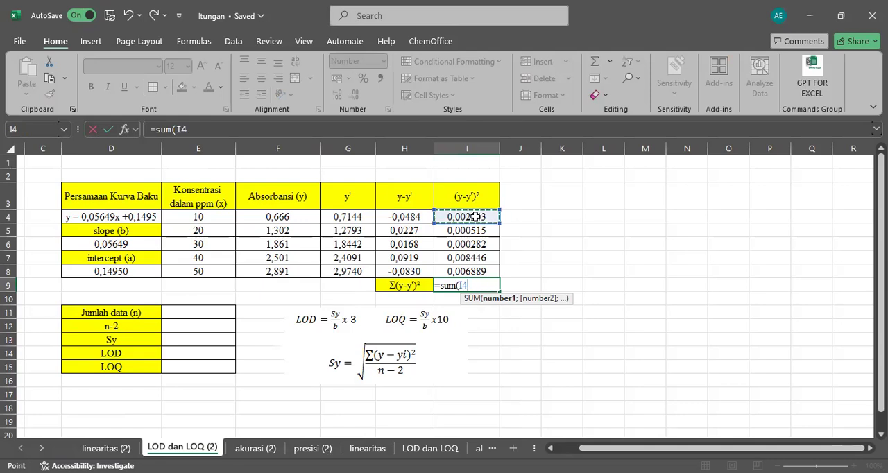
{"action": "left_click_drag", "start_coordinate": [496, 220], "coordinate": [497, 274]}
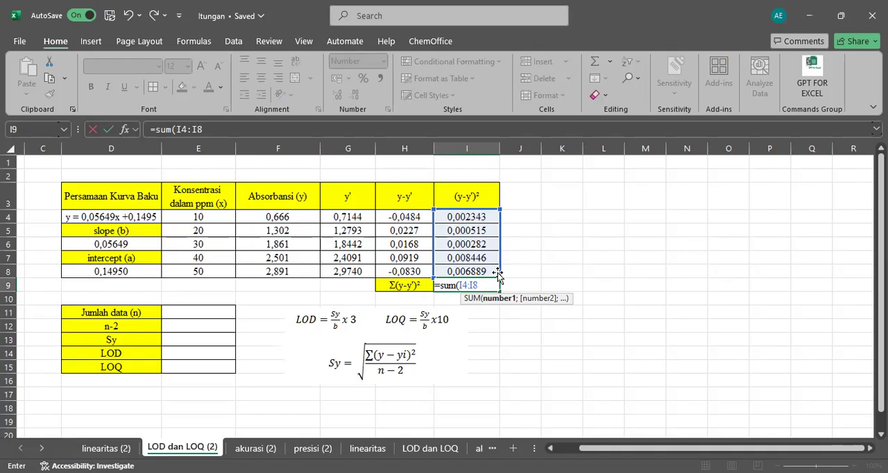
{"action": "key", "text": "BackSpace"}
{"action": "key", "text": "BackSpace"}
{"action": "key", "text": "BackSpace"}
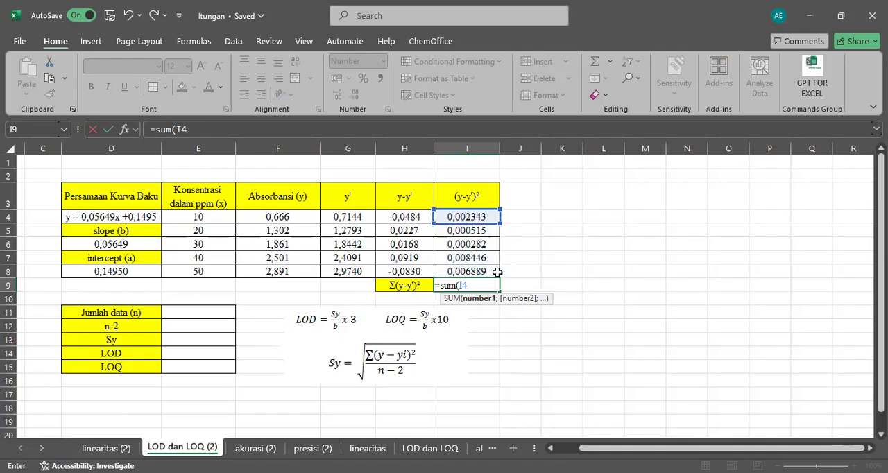
{"action": "left_click", "coordinate": [485, 274]}
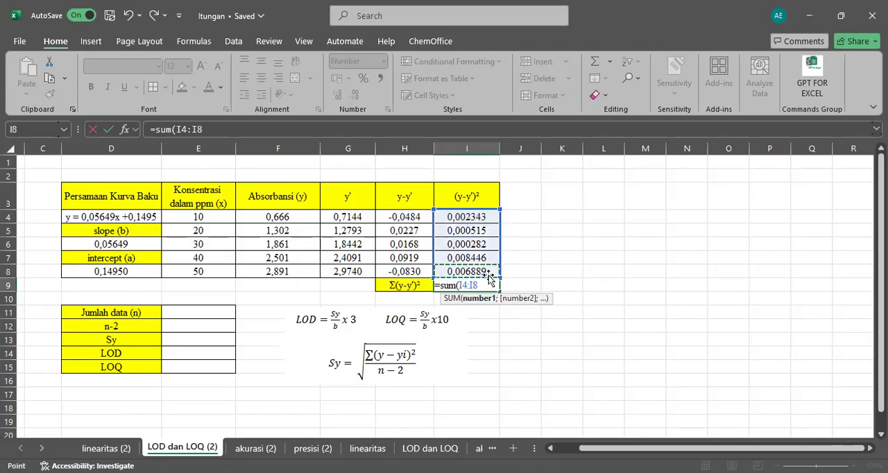
{"action": "type", "text": ")"}
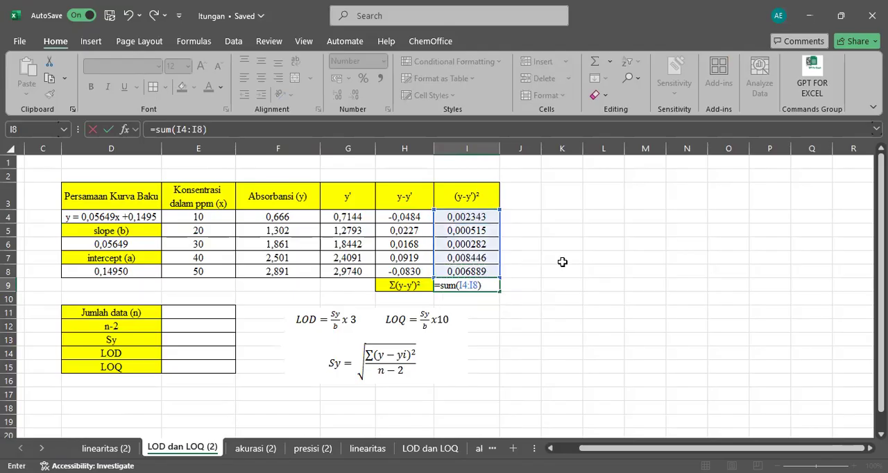
{"action": "key", "text": "Return"}
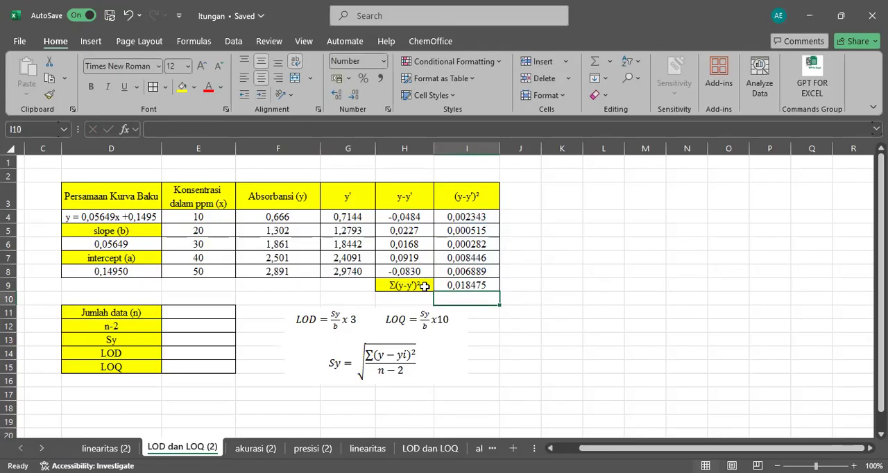
Enter 5 as the number of data points (n) in E11.
{"action": "left_click", "coordinate": [423, 285]}
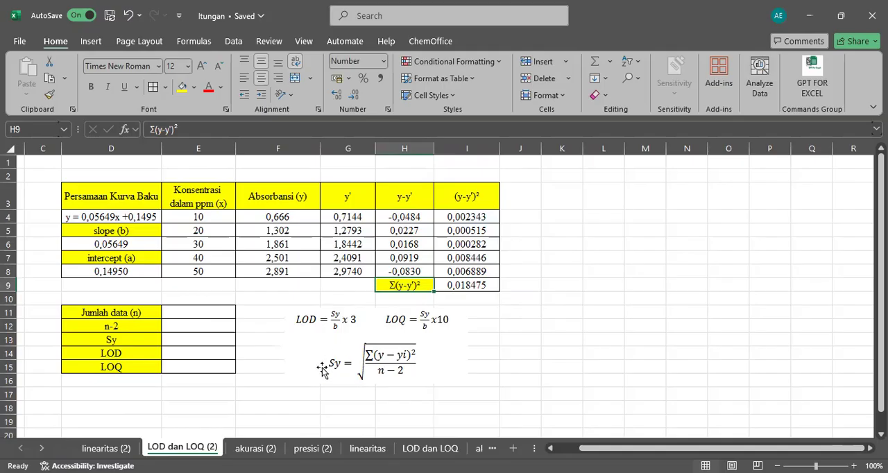
{"action": "scroll", "coordinate": [368, 396], "scroll_direction": "down", "scroll_amount": 1}
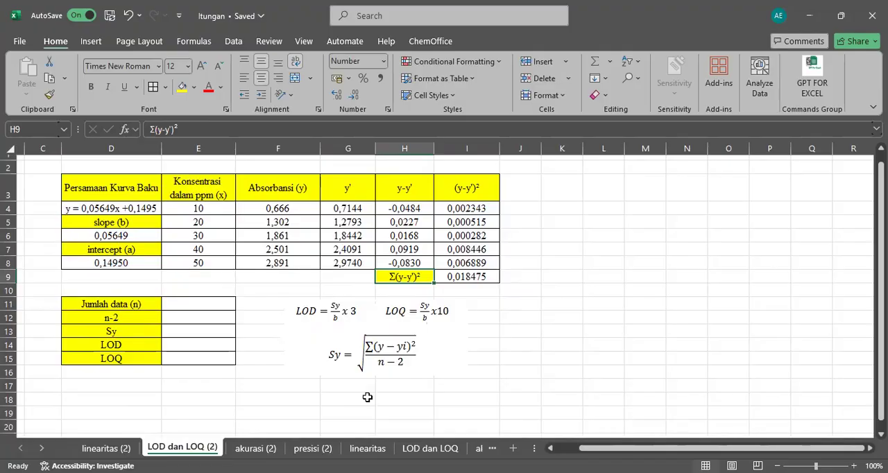
{"action": "left_click", "coordinate": [188, 312]}
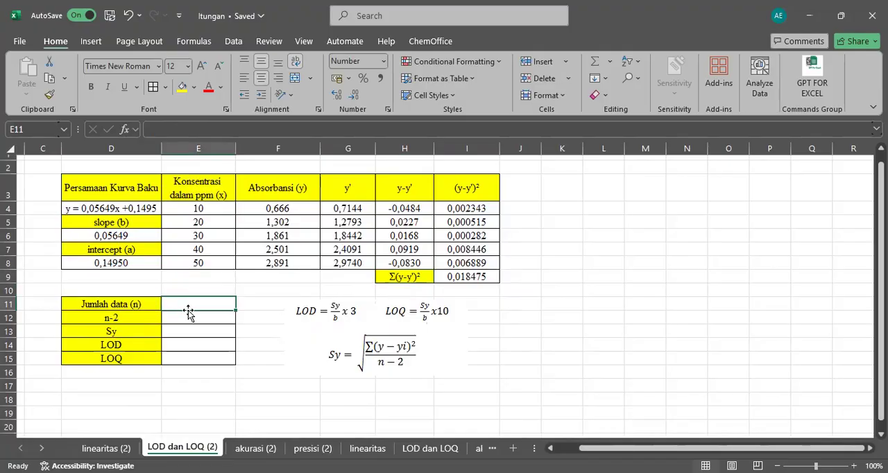
{"action": "left_click", "coordinate": [201, 264]}
{"action": "key", "text": "Up"}
{"action": "key", "text": "Up"}
{"action": "key", "text": "Up"}
{"action": "key", "text": "Up"}
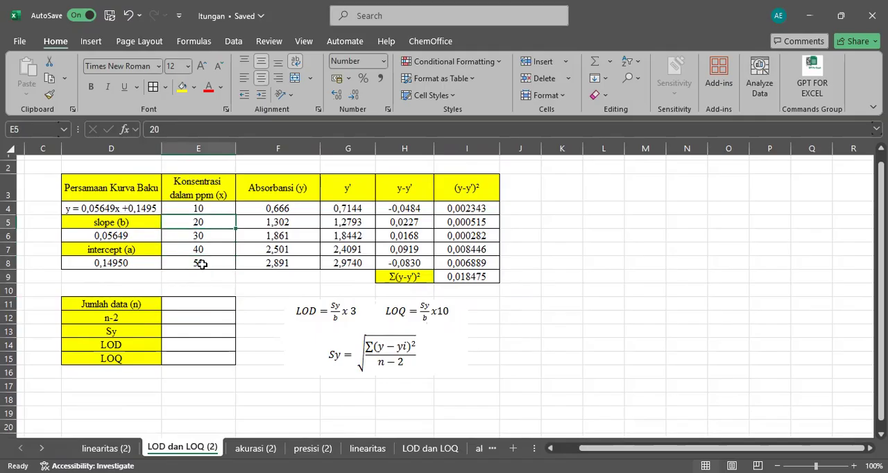
{"action": "type", "text": "15"}
{"action": "key", "text": "Return"}
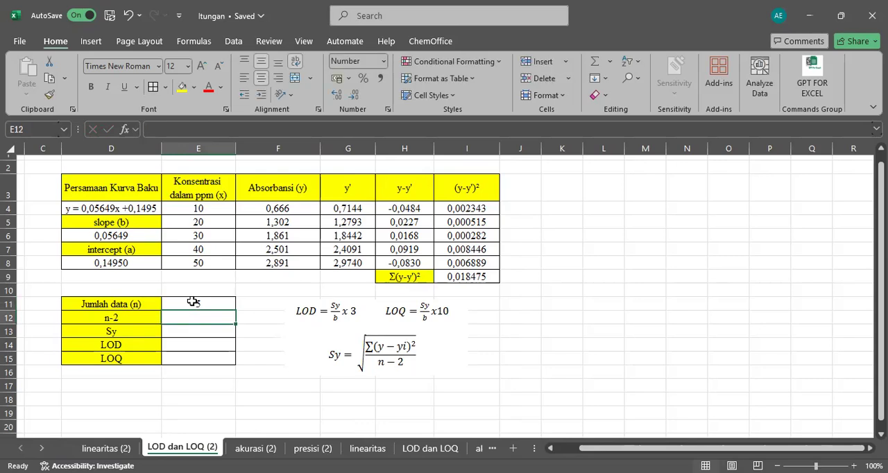
Calculate n-2 in E12 with the formula =E11-2.
{"action": "type", "text": "="}
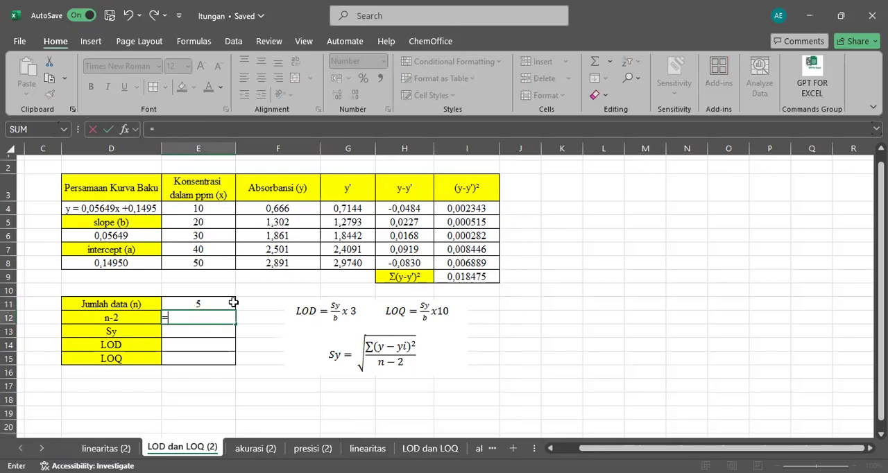
{"action": "left_click", "coordinate": [226, 305]}
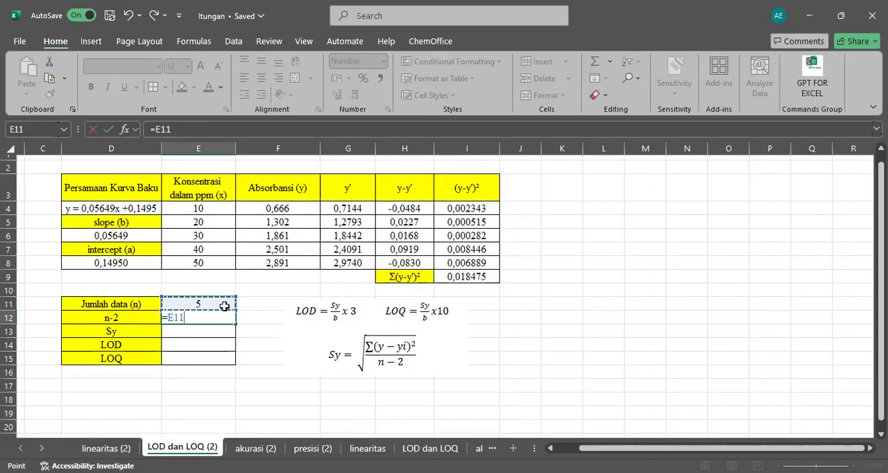
{"action": "type", "text": "-2"}
{"action": "key", "text": "Return"}
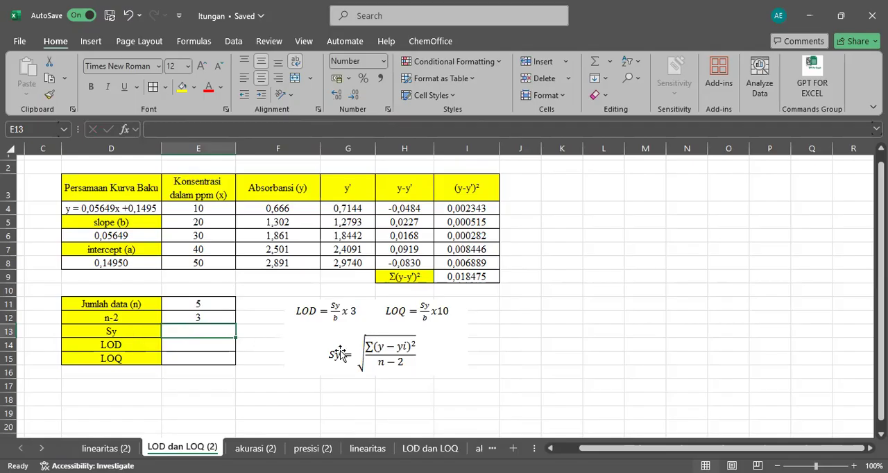
Calculate Sy in E13 with the square-root formula =SQRT(I9/E12).
{"action": "left_click", "coordinate": [456, 281]}
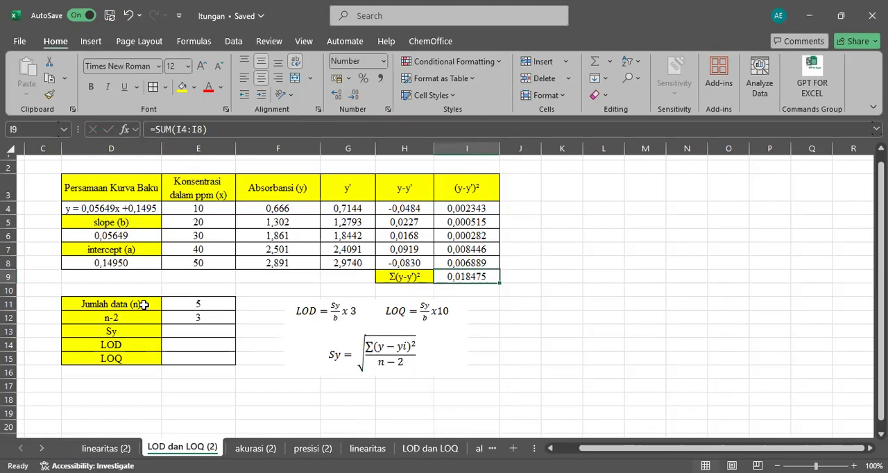
{"action": "left_click", "coordinate": [200, 317]}
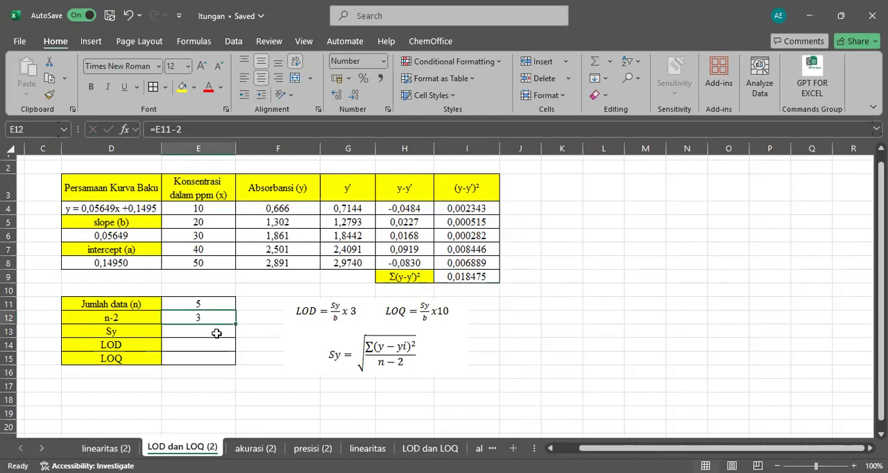
{"action": "left_click_drag", "start_coordinate": [217, 333], "coordinate": [240, 333]}
{"action": "left_click", "coordinate": [224, 332]}
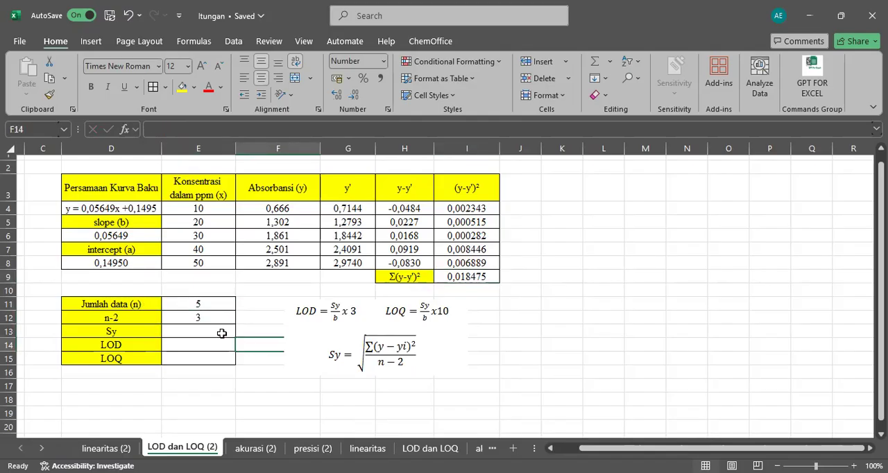
{"action": "type", "text": "="}
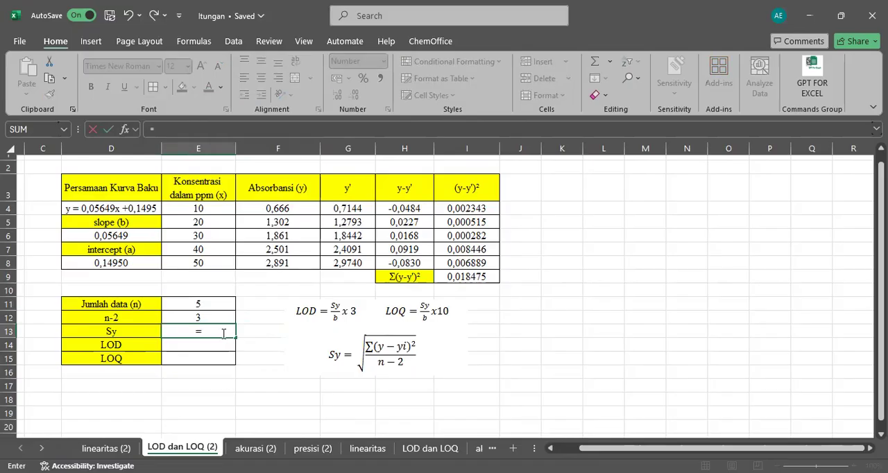
{"action": "type", "text": "sqrt"}
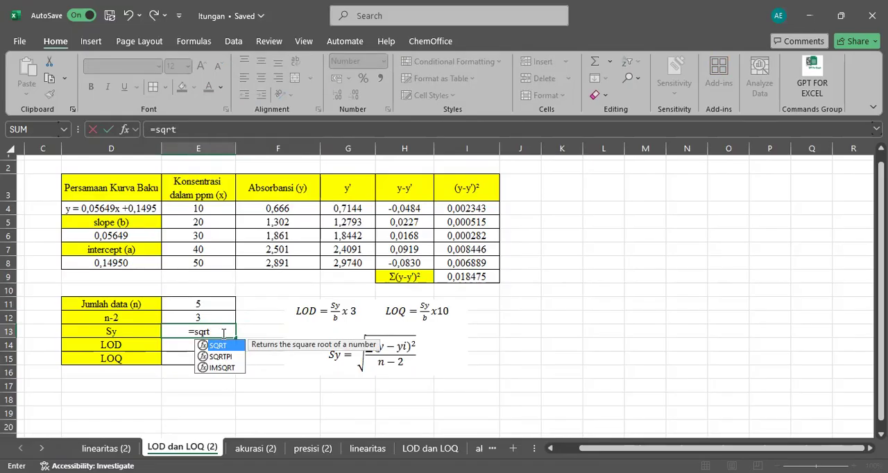
{"action": "type", "text": "("}
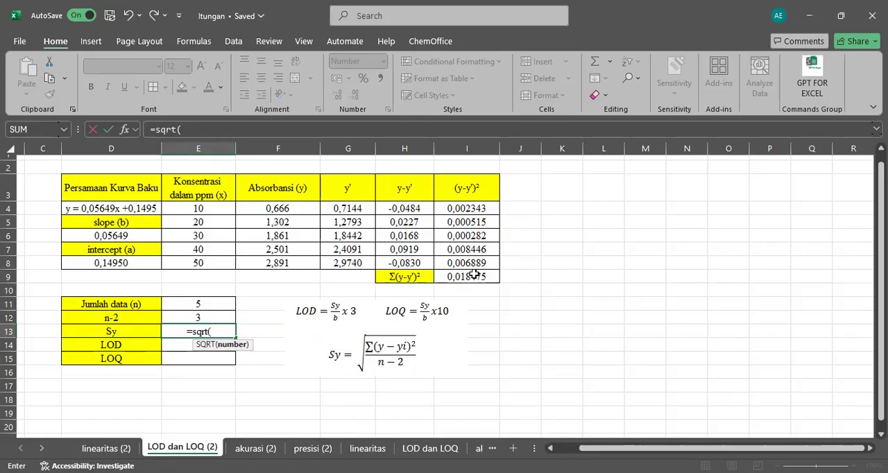
{"action": "left_click", "coordinate": [471, 275]}
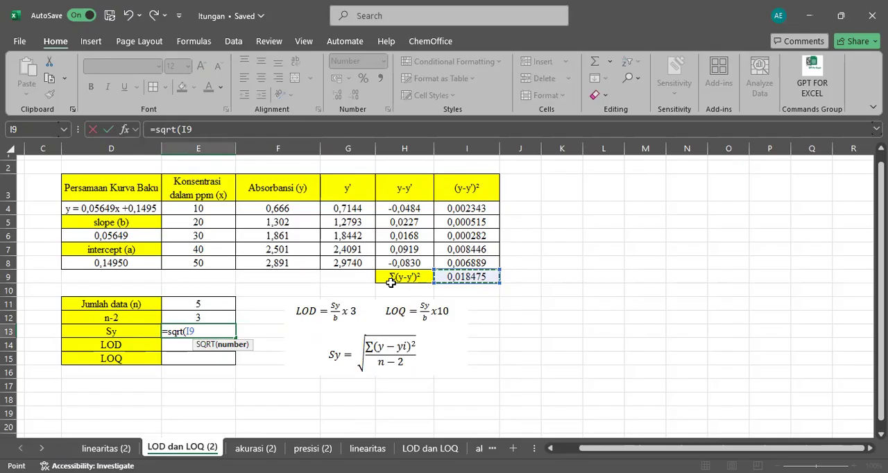
{"action": "type", "text": "/"}
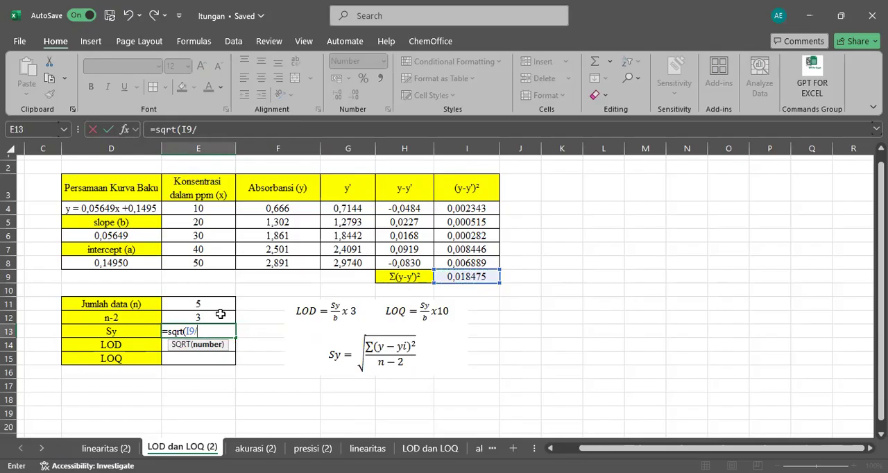
{"action": "left_click", "coordinate": [217, 317]}
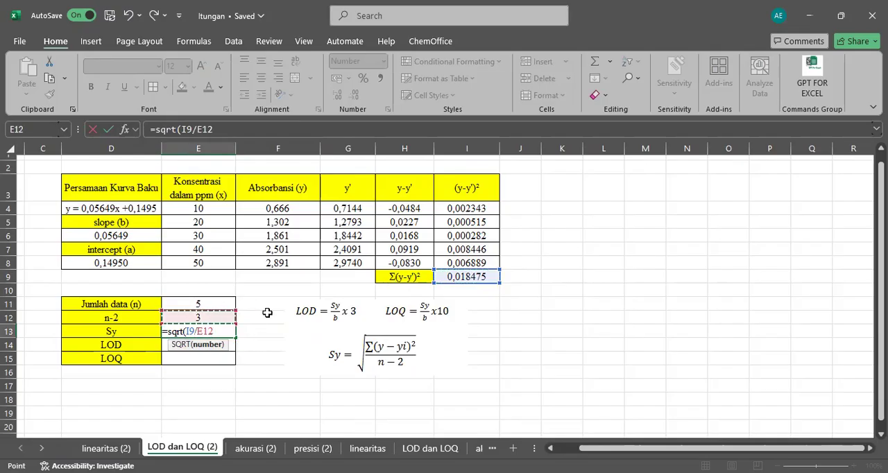
{"action": "type", "text": ")"}
{"action": "key", "text": "Return"}
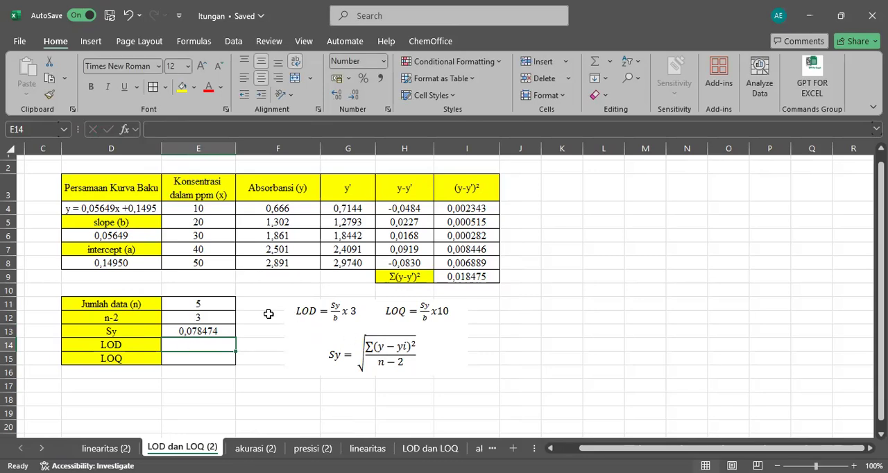
Calculate LOD in E14 with the formula =(E13*3)/D6.
{"action": "type", "text": "="}
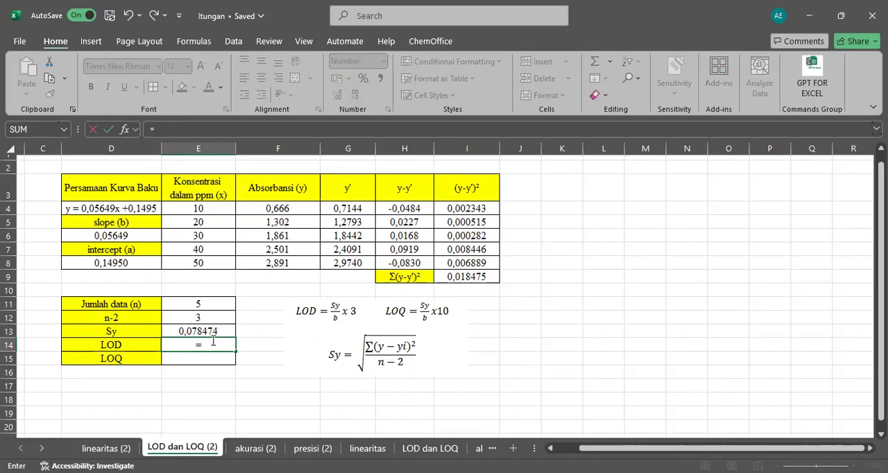
{"action": "left_click", "coordinate": [218, 330]}
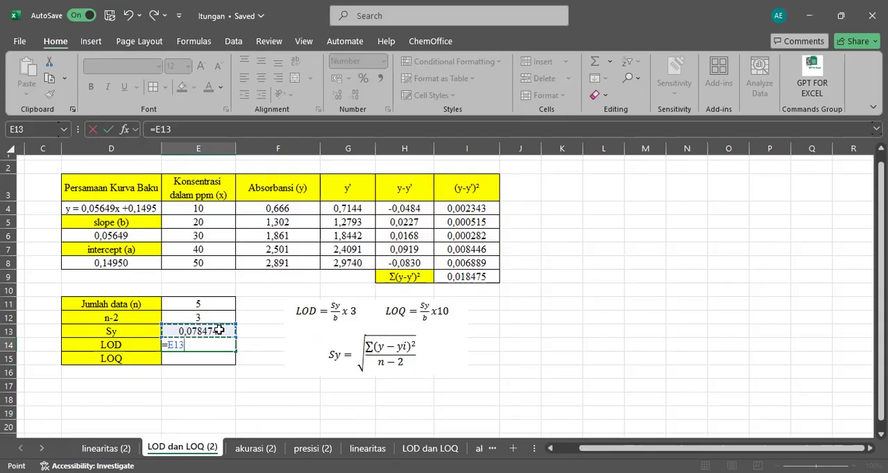
{"action": "type", "text": "*3)"}
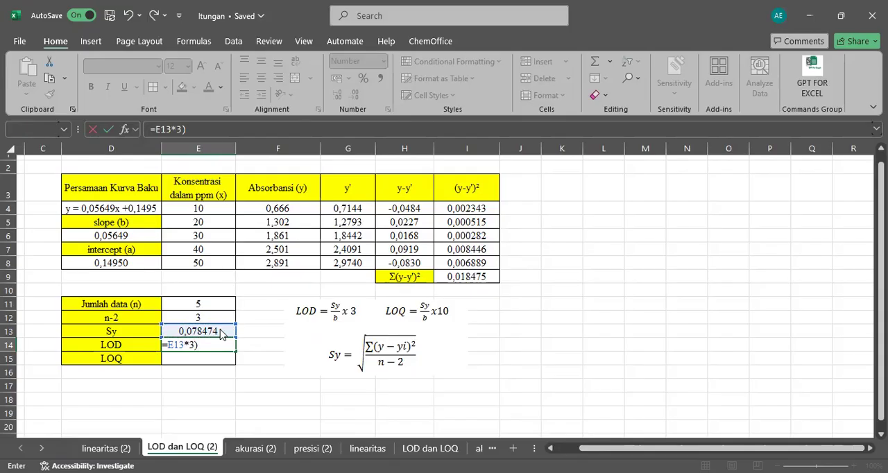
{"action": "key", "text": "Return"}
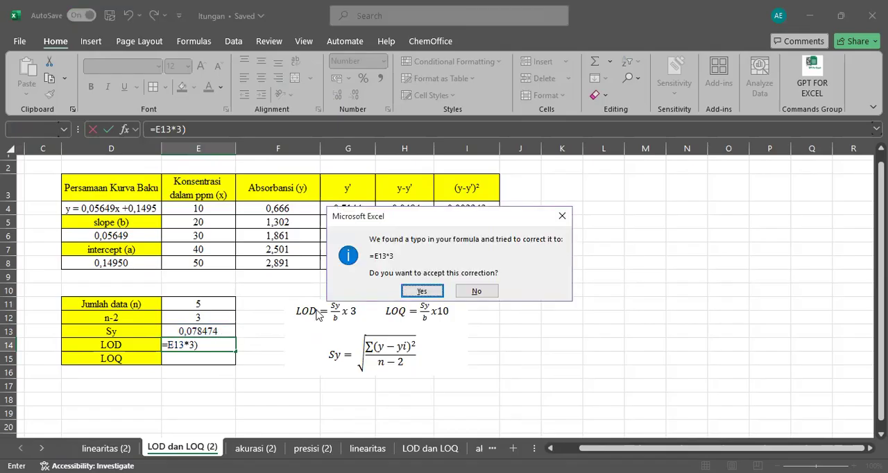
{"action": "left_click", "coordinate": [477, 291]}
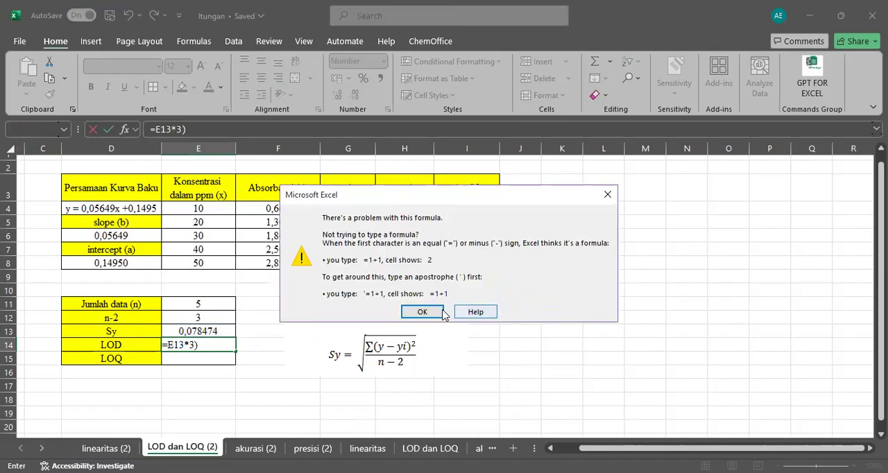
{"action": "key", "text": "Return"}
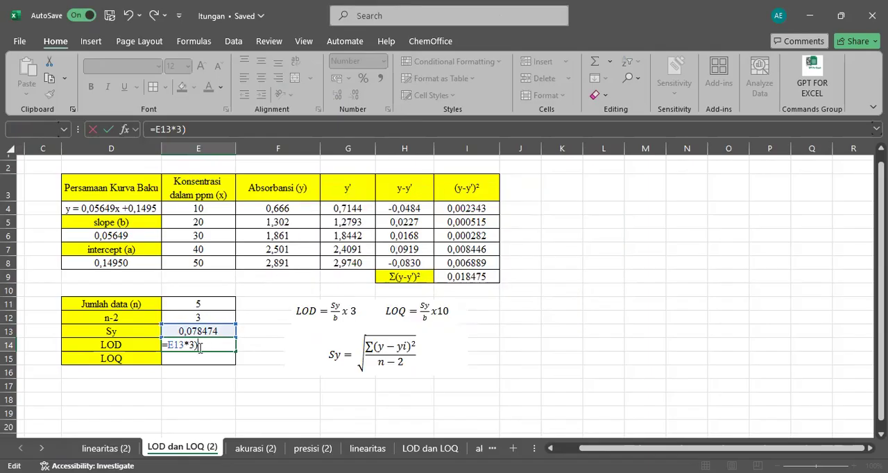
{"action": "left_click", "coordinate": [169, 346]}
{"action": "type", "text": "("}
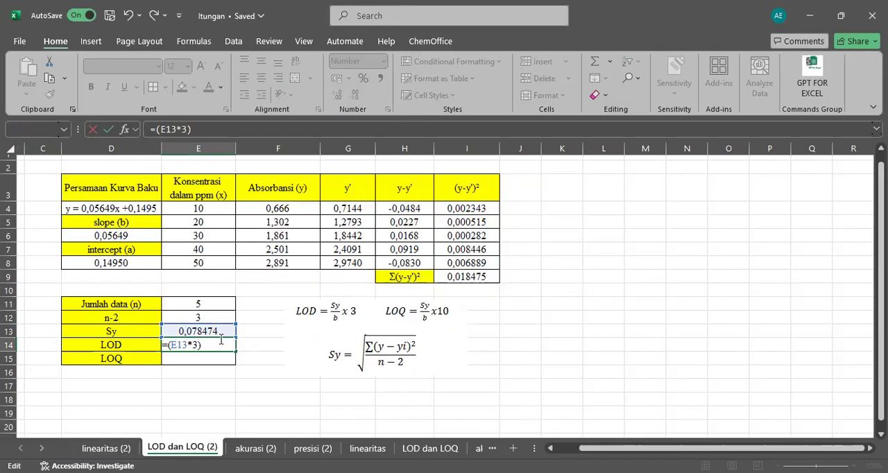
{"action": "key", "text": "BackSpace"}
{"action": "key", "text": "BackSpace"}
{"action": "type", "text": "3)/"}
{"action": "left_click", "coordinate": [106, 240]}
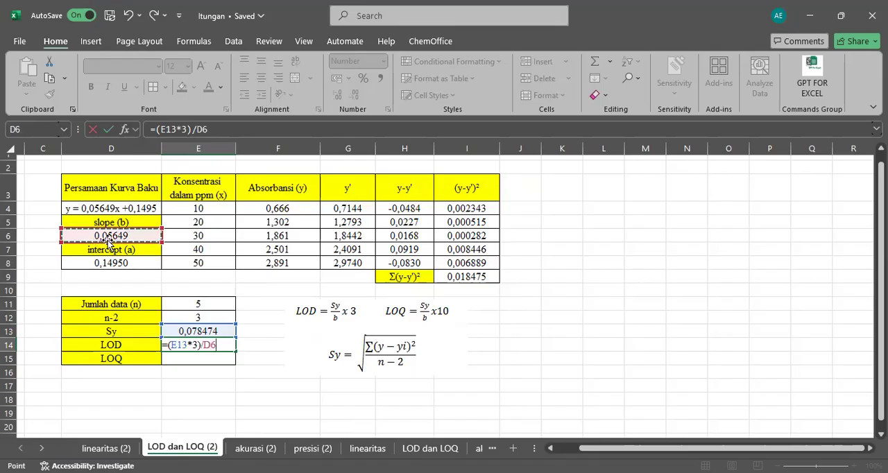
{"action": "key", "text": "Return"}
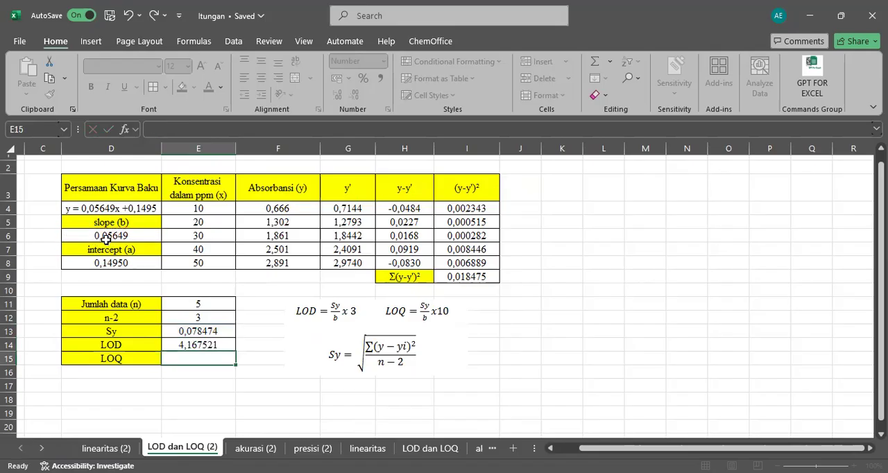
Fill the LOD formula from E14 down to E15 and check the cell references it uses.
{"action": "left_click", "coordinate": [202, 344]}
{"action": "left_click_drag", "start_coordinate": [234, 351], "coordinate": [235, 363]}
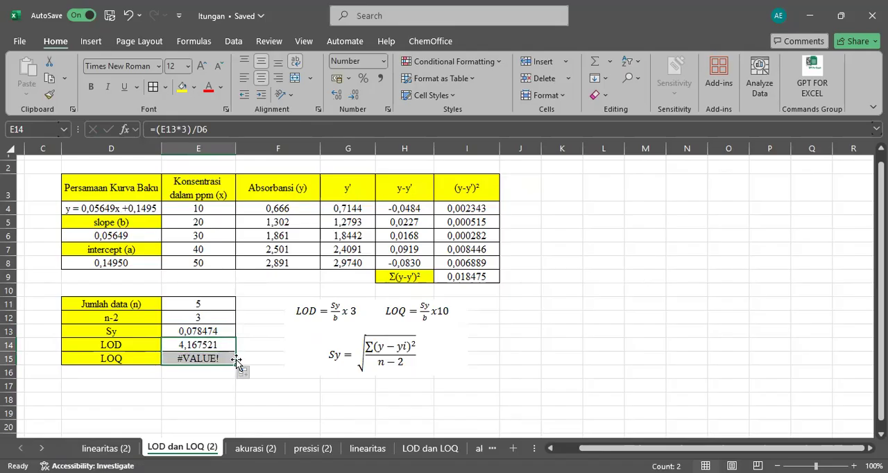
{"action": "left_click", "coordinate": [256, 356]}
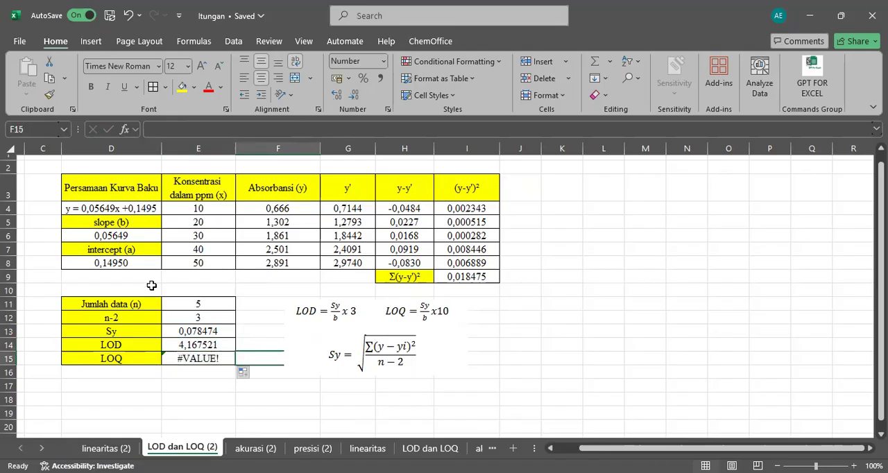
{"action": "left_click", "coordinate": [113, 236]}
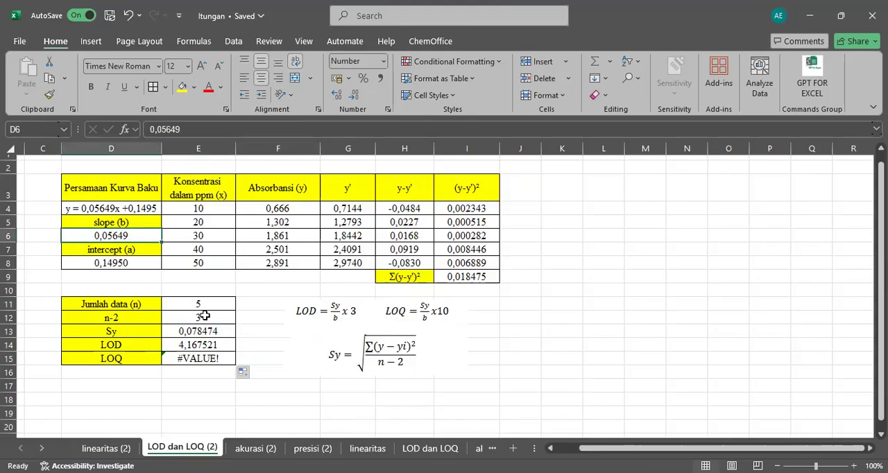
{"action": "left_click", "coordinate": [219, 355]}
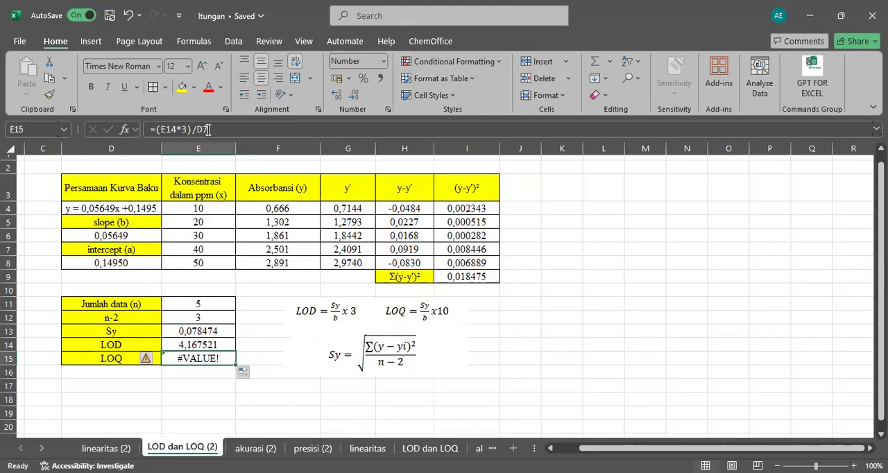
Make the slope reference absolute in E14's formula, =(E13*3)/$D$6, and fill it down to E15.
{"action": "left_click", "coordinate": [212, 345]}
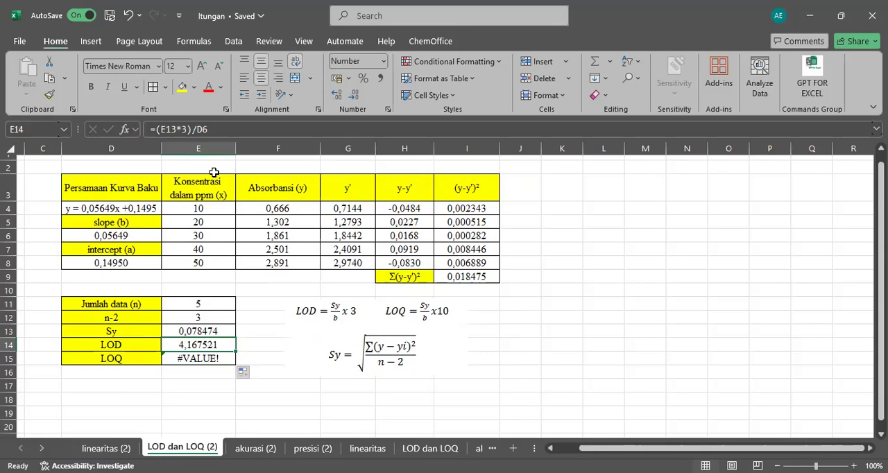
{"action": "left_click", "coordinate": [198, 130]}
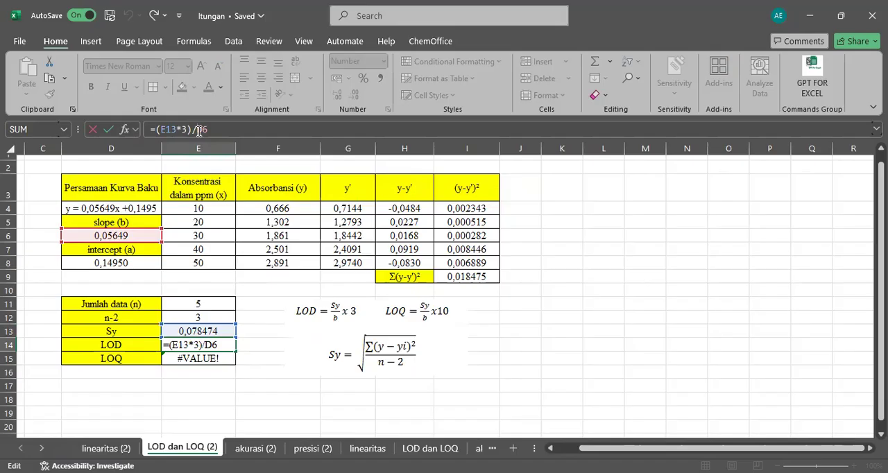
{"action": "type", "text": "$D"}
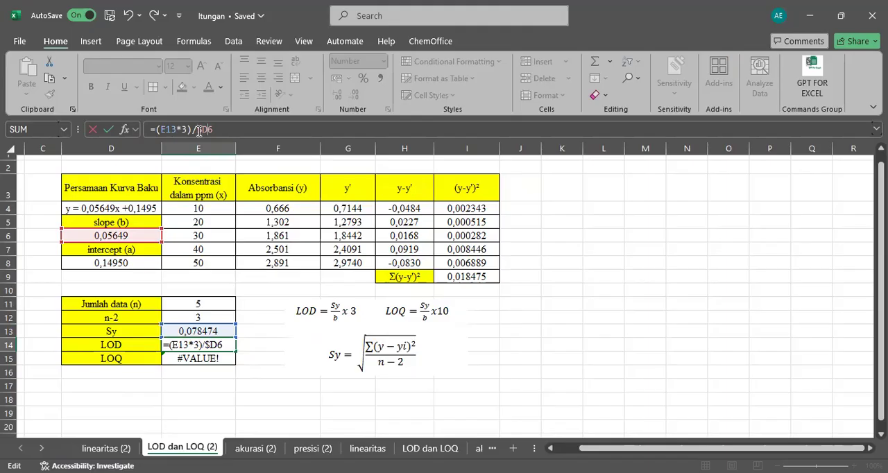
{"action": "type", "text": "$"}
{"action": "key", "text": "Return"}
{"action": "left_click", "coordinate": [220, 343]}
{"action": "left_click_drag", "start_coordinate": [236, 352], "coordinate": [234, 357]}
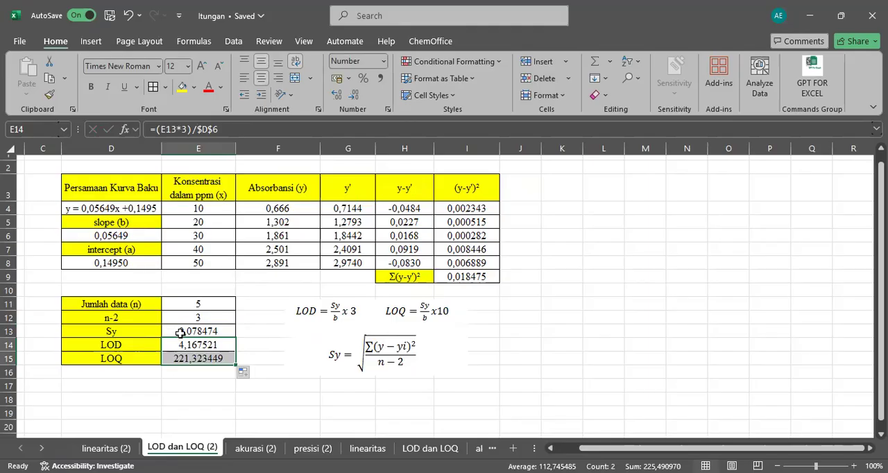
{"action": "left_click", "coordinate": [183, 129]}
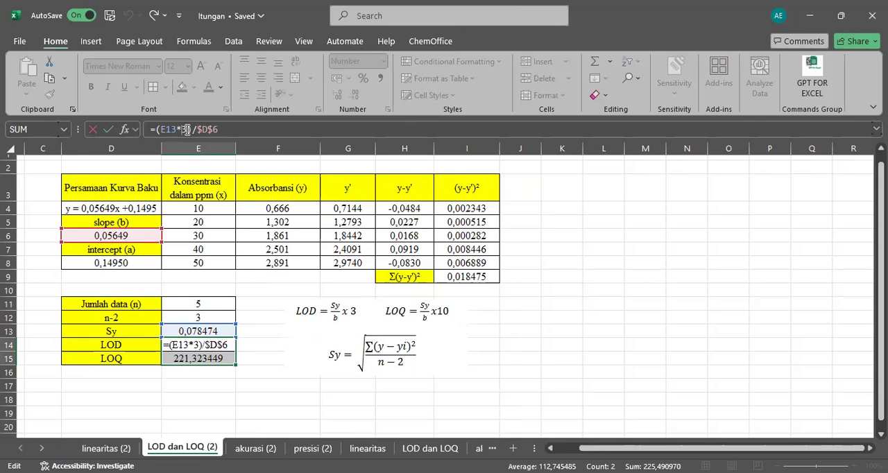
{"action": "key", "text": "BackSpace"}
{"action": "type", "text": "10"}
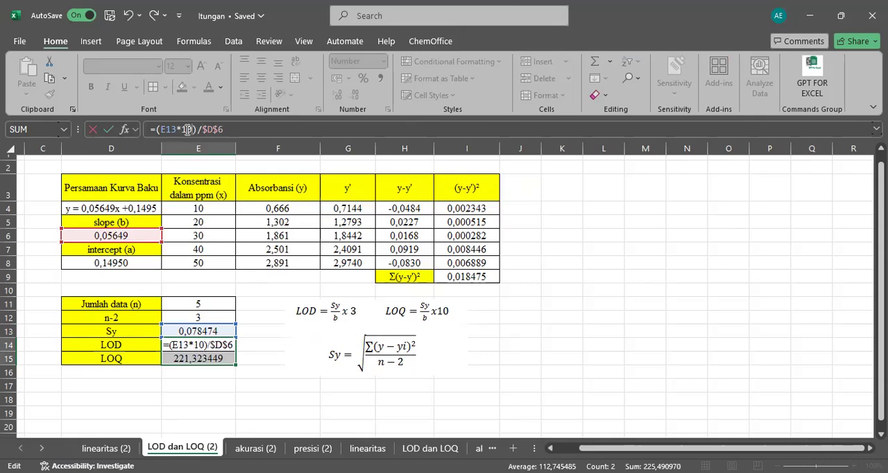
{"action": "key", "text": "BackSpace"}
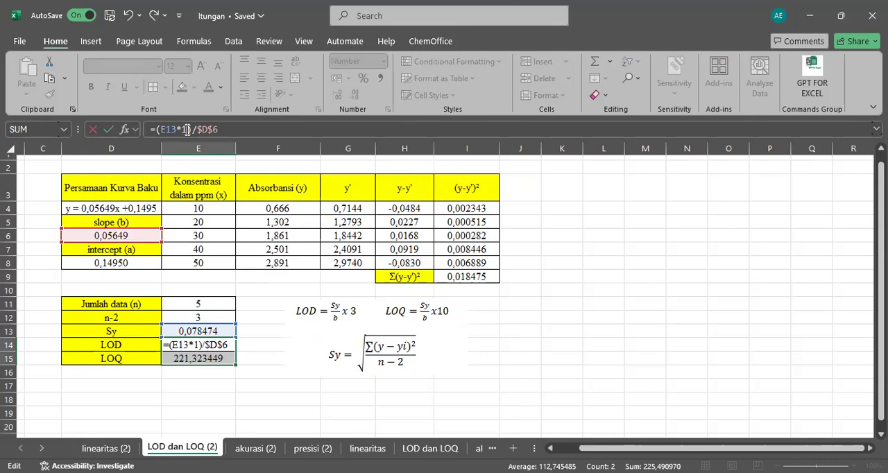
{"action": "key", "text": "Return"}
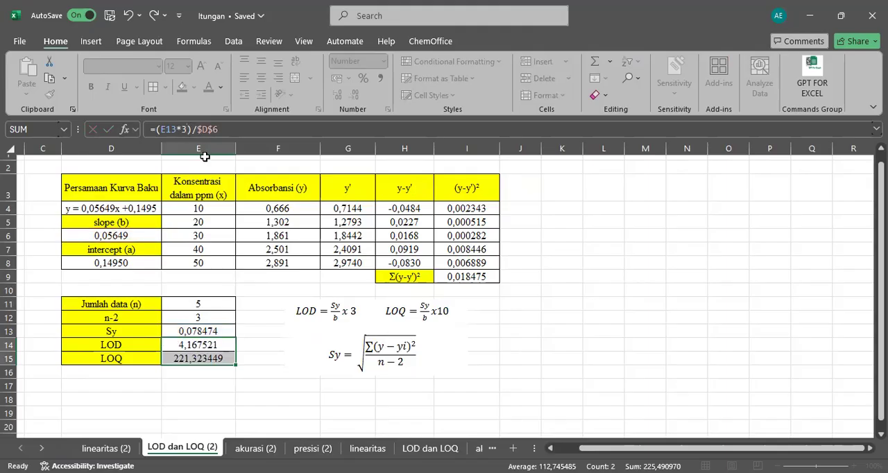
Change the LOQ formula in E15 to =(E13*10)/$D$6.
{"action": "left_click", "coordinate": [183, 130]}
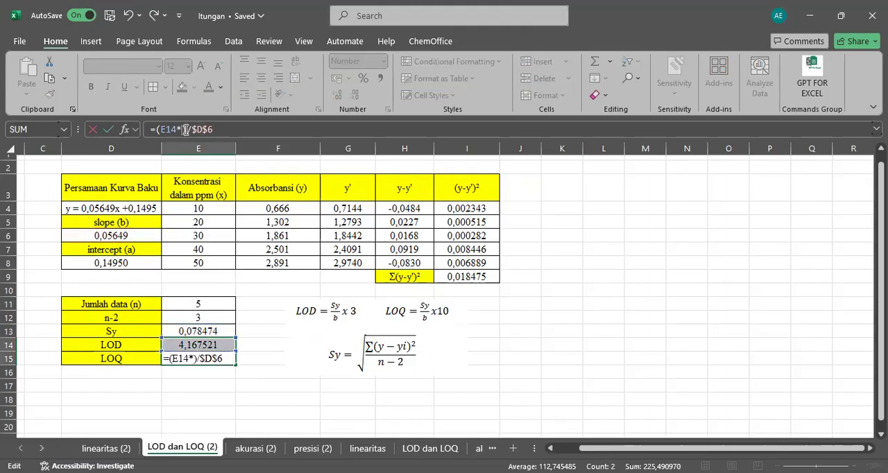
{"action": "type", "text": "0"}
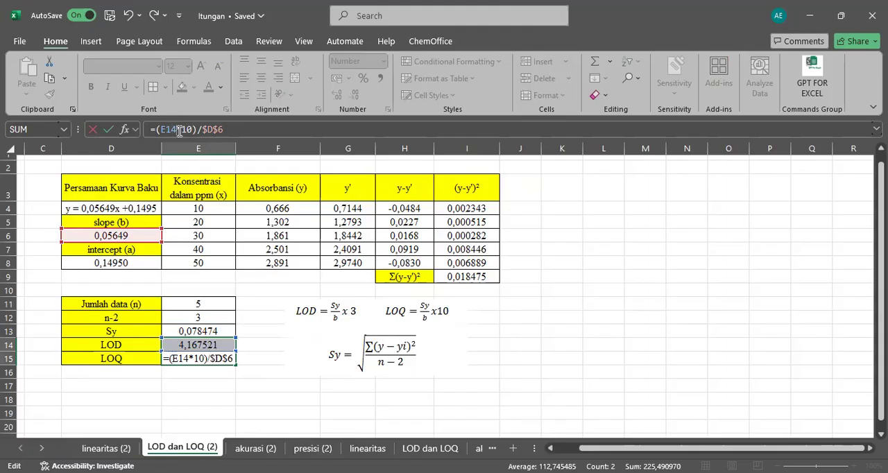
{"action": "left_click", "coordinate": [179, 129]}
{"action": "key", "text": "BackSpace"}
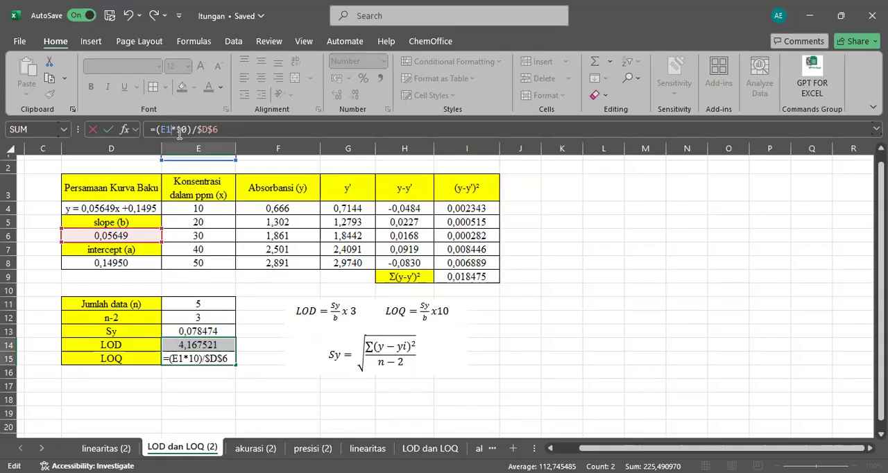
{"action": "type", "text": "3"}
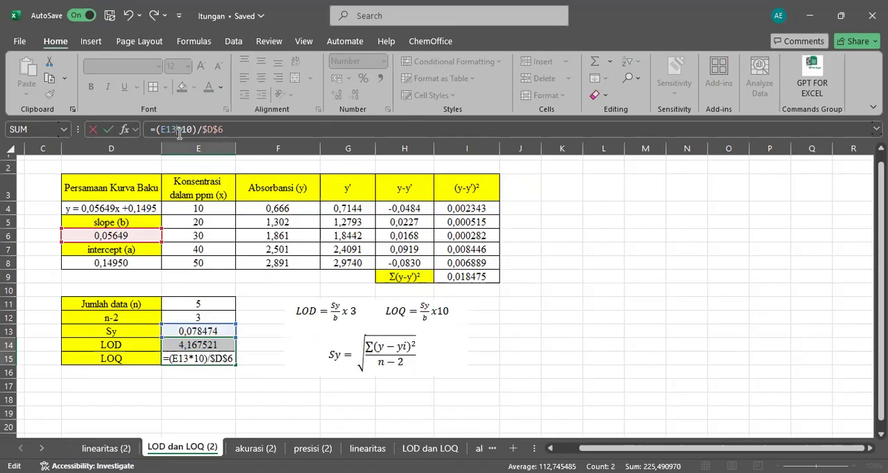
{"action": "key", "text": "Return"}
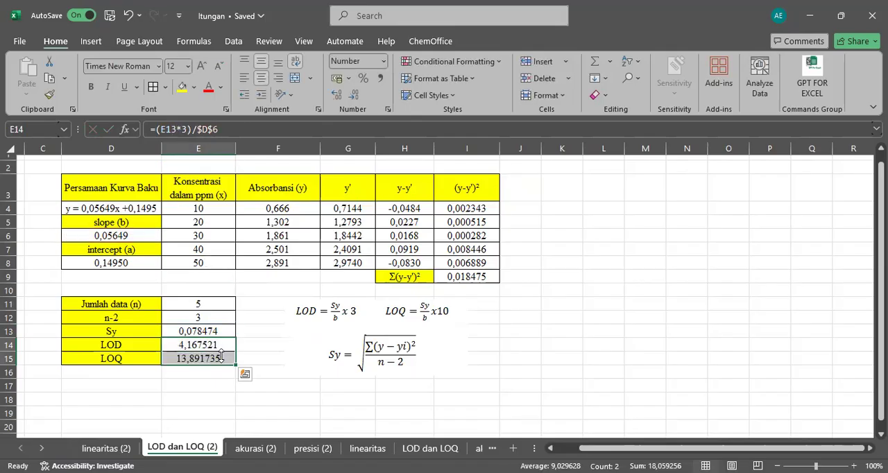
Make the Sy reference absolute in E14's formula, =($E$13*3)/$D$6, and fill it down to E15.
{"action": "left_click", "coordinate": [220, 346]}
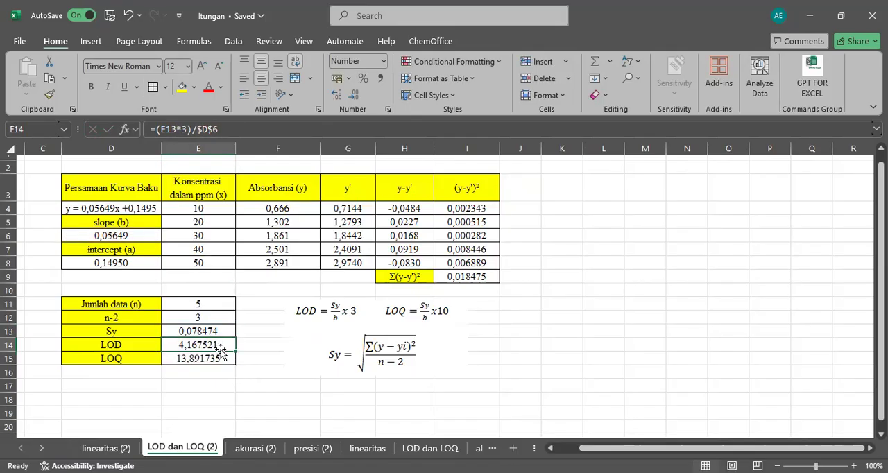
{"action": "left_click", "coordinate": [164, 132]}
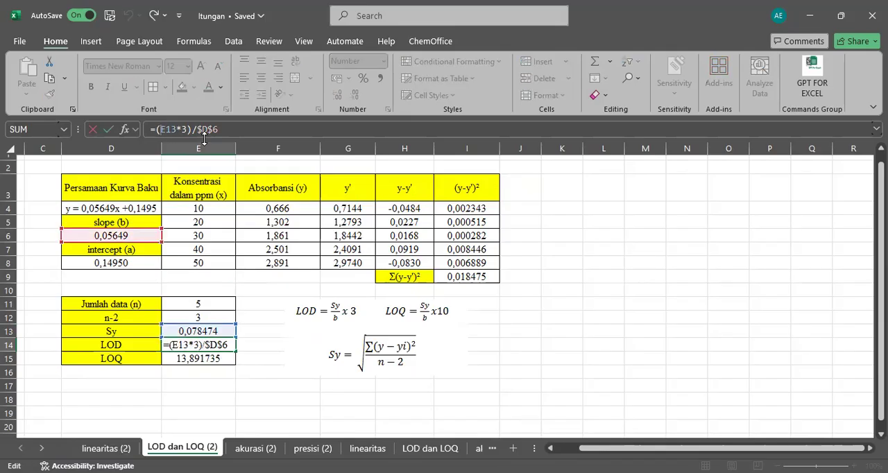
{"action": "type", "text": "$E"}
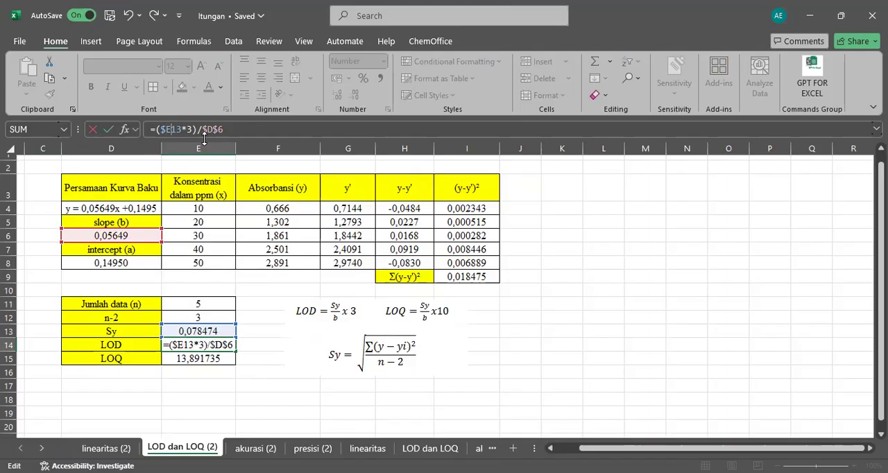
{"action": "type", "text": "$"}
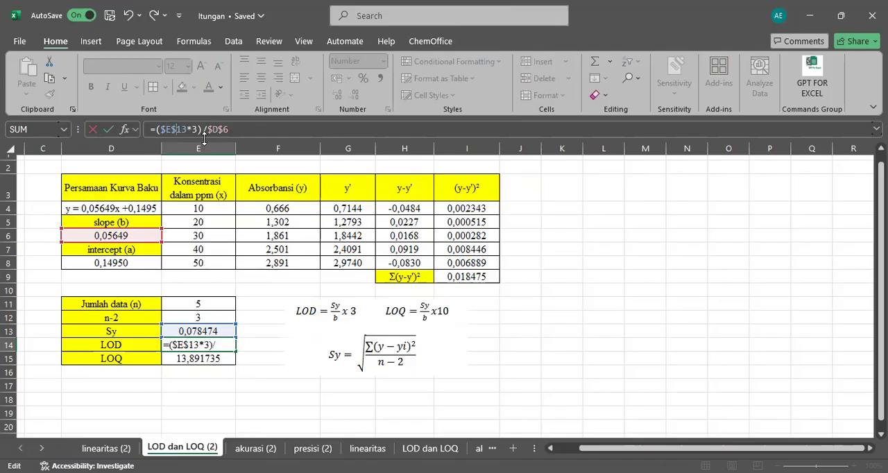
{"action": "key", "text": "ctrl+Return"}
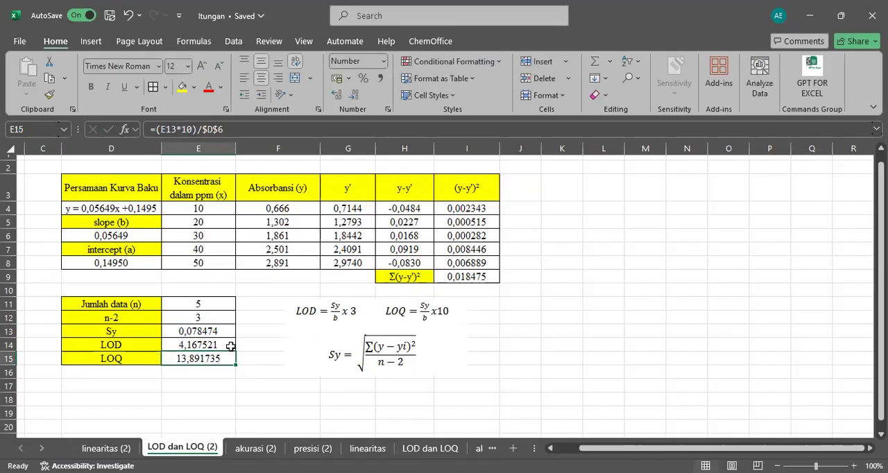
{"action": "left_click_drag", "start_coordinate": [236, 354], "coordinate": [235, 363]}
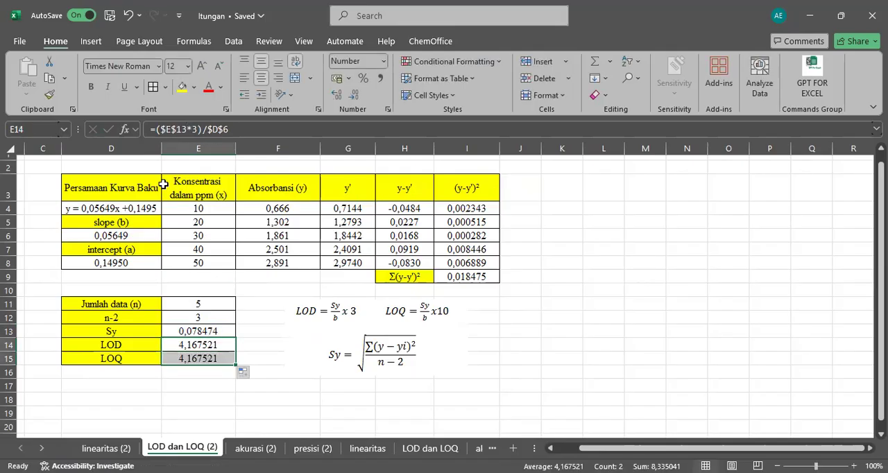
Try a multiplier of 10 in the LOD formula in E14 and undo that change.
{"action": "left_click", "coordinate": [194, 129]}
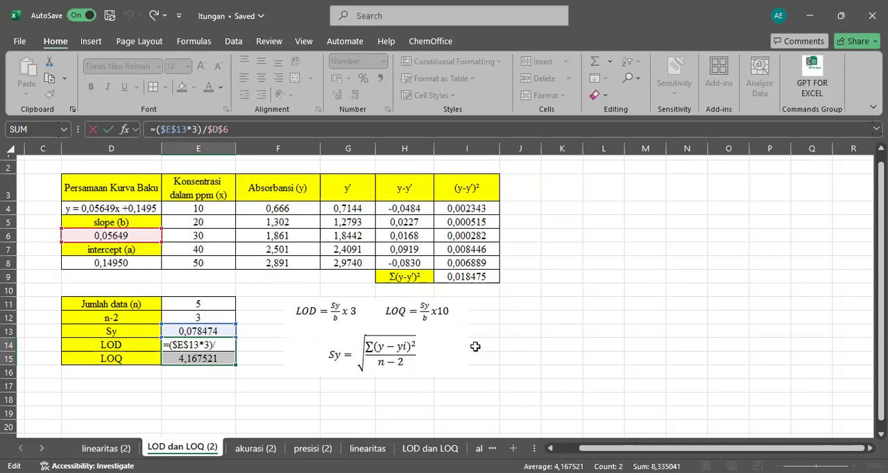
{"action": "key", "text": "BackSpace"}
{"action": "type", "text": "10"}
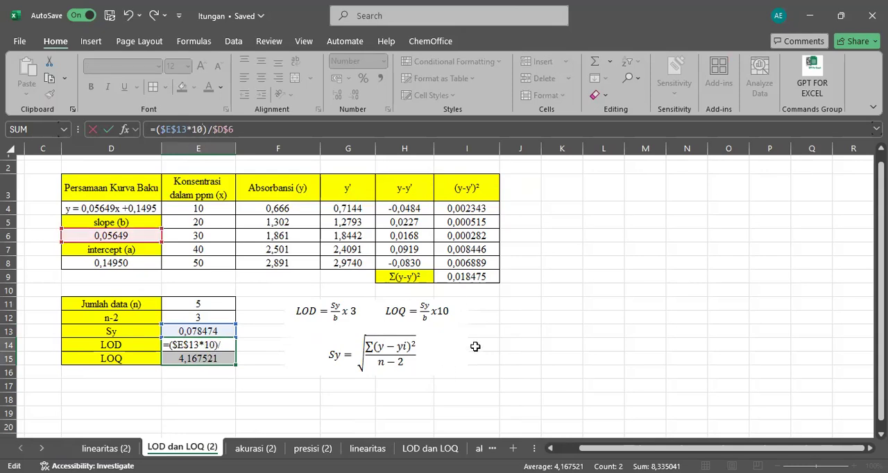
{"action": "key", "text": "Return"}
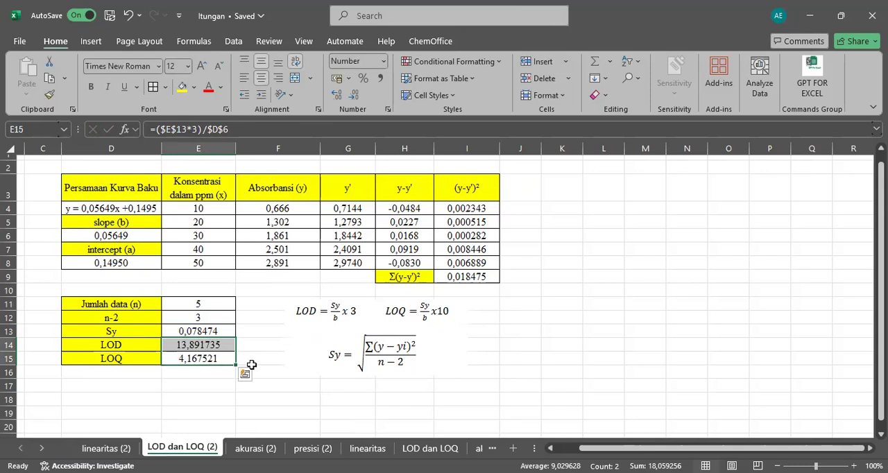
{"action": "key", "text": "ctrl+z"}
Set the LOQ formula in E15 to =($E$13*10)/$D$6 and save the workbook.
{"action": "left_click", "coordinate": [226, 358]}
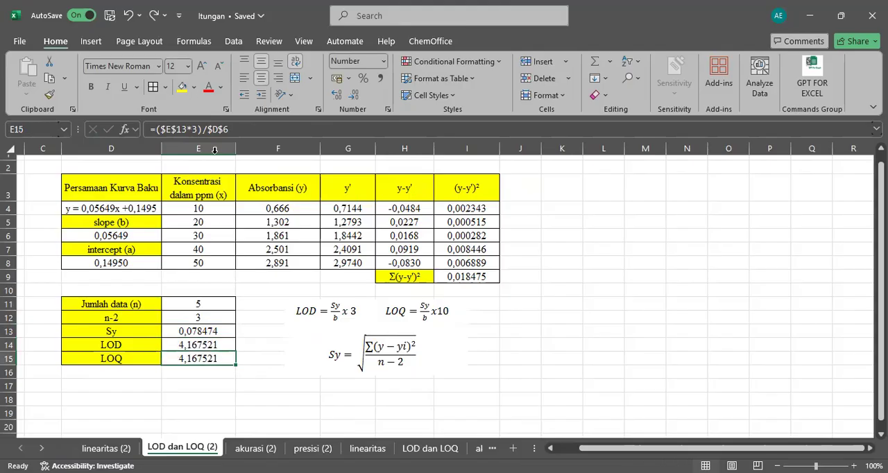
{"action": "left_click", "coordinate": [195, 134]}
{"action": "key", "text": "BackSpace"}
{"action": "type", "text": "10"}
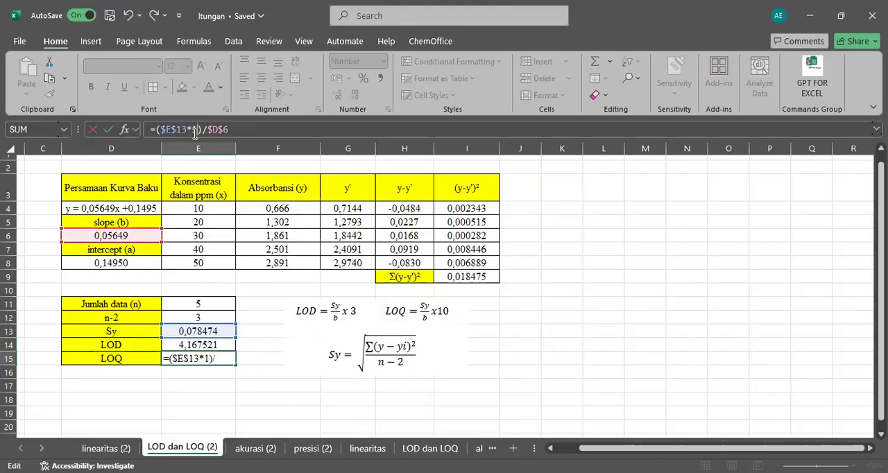
{"action": "key", "text": "Return"}
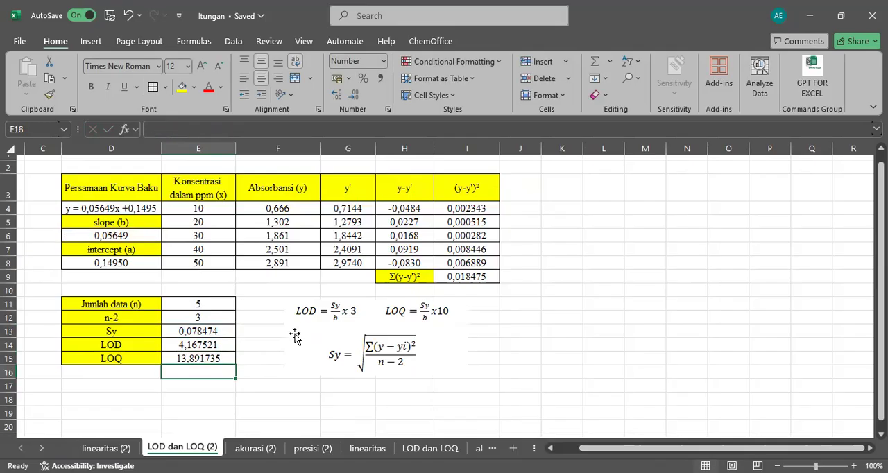
{"action": "key", "text": "ctrl+s"}
{"action": "key", "text": "Up"}
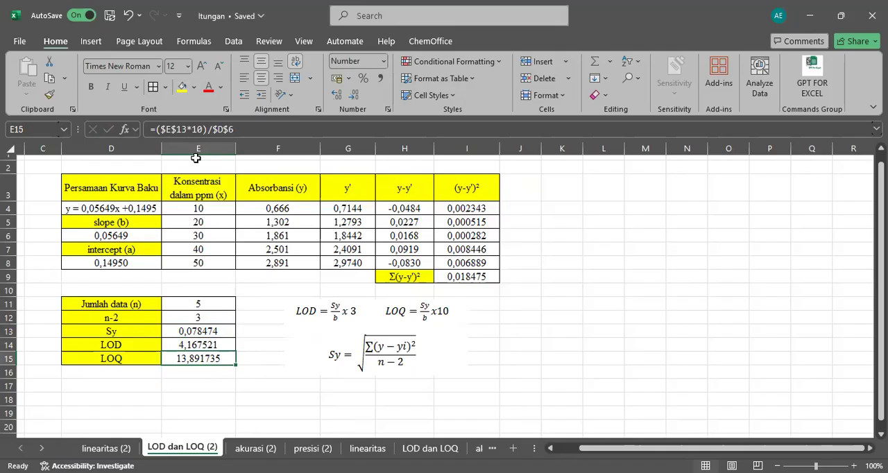